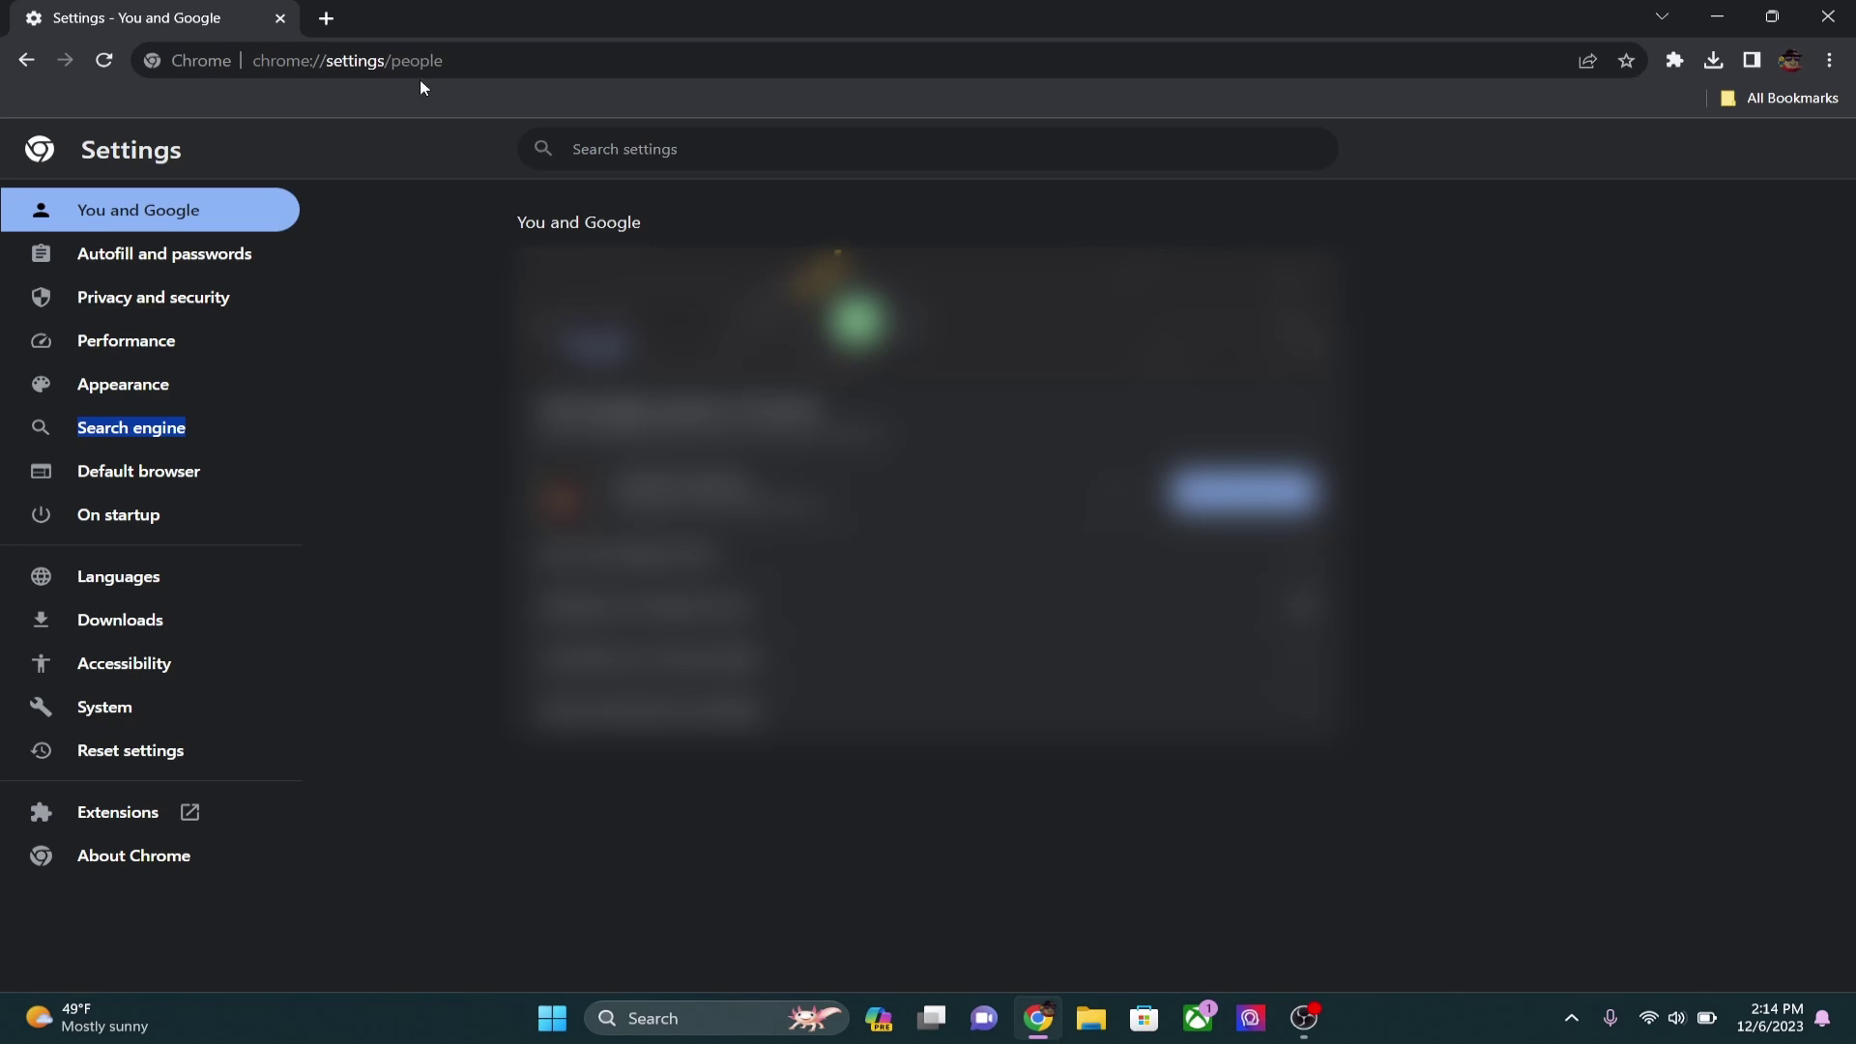
# Step: Open Chrome's All sites data list through Privacy and security and then Site settings
pyautogui.click(132, 305)
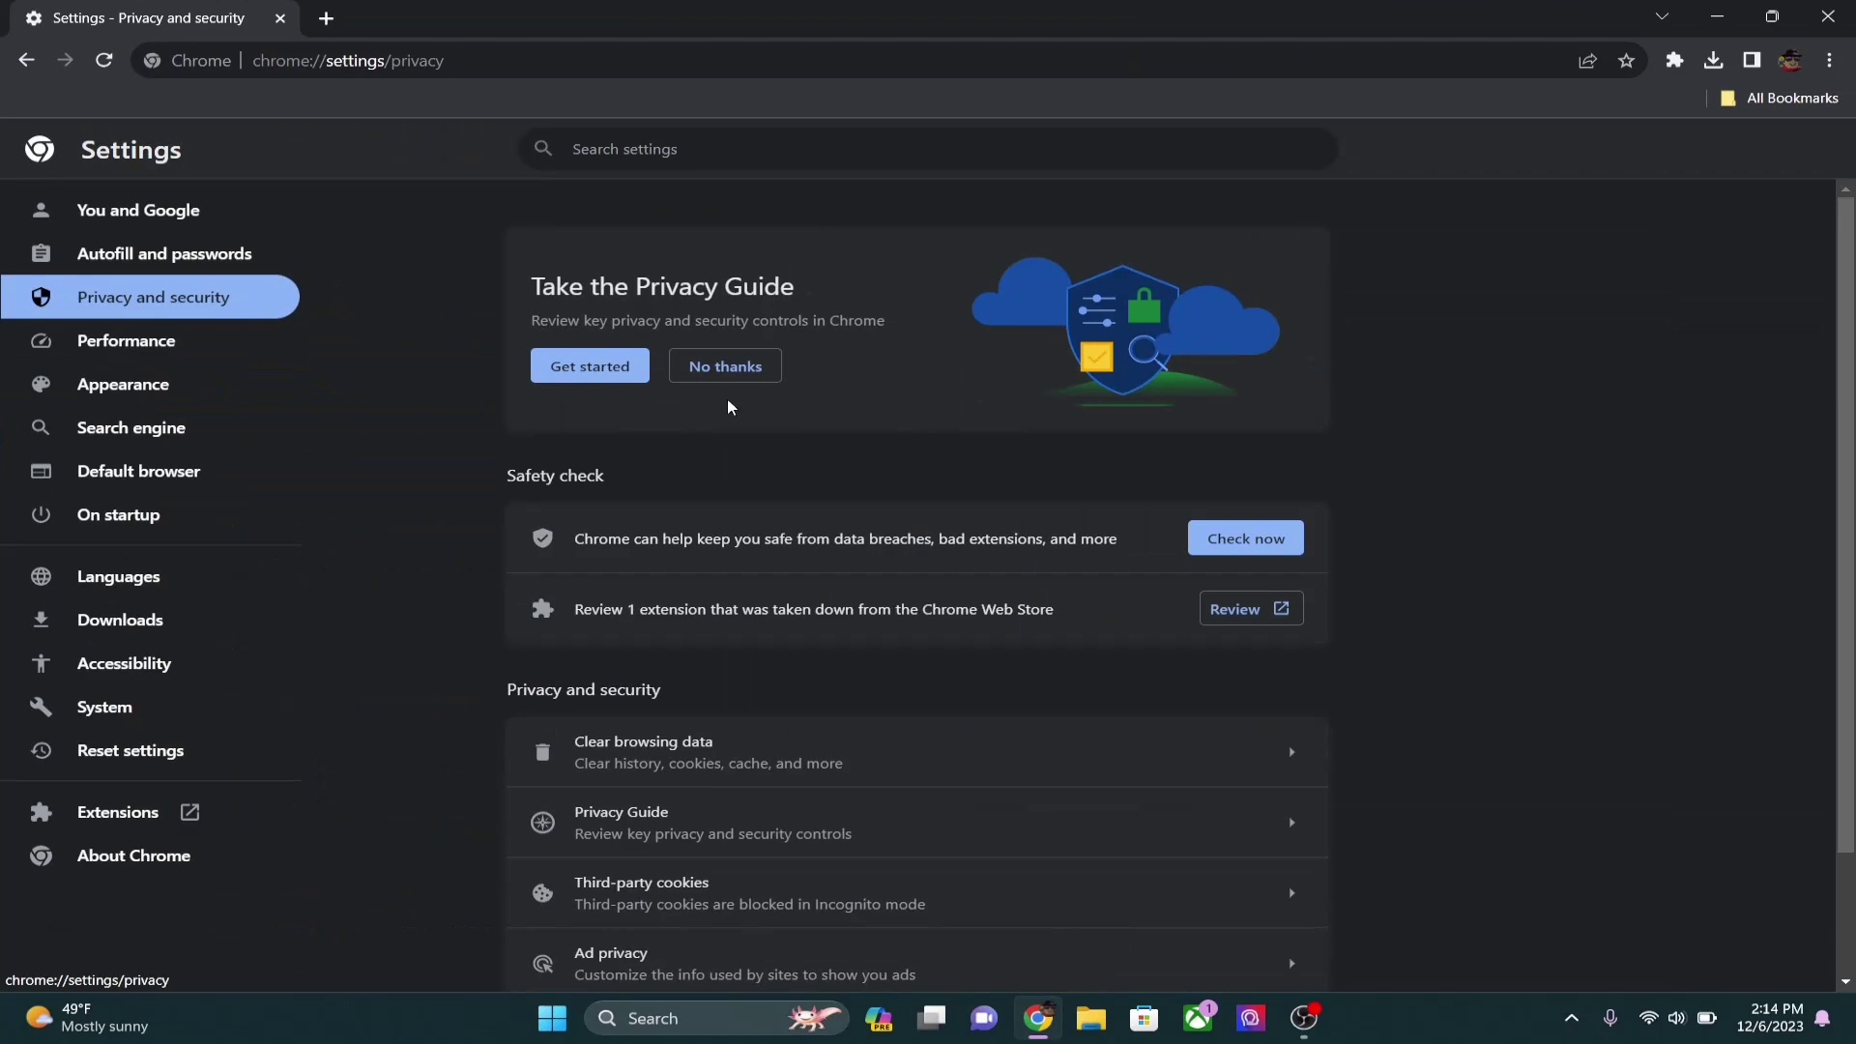
pyautogui.scroll(-1, 787, 425)
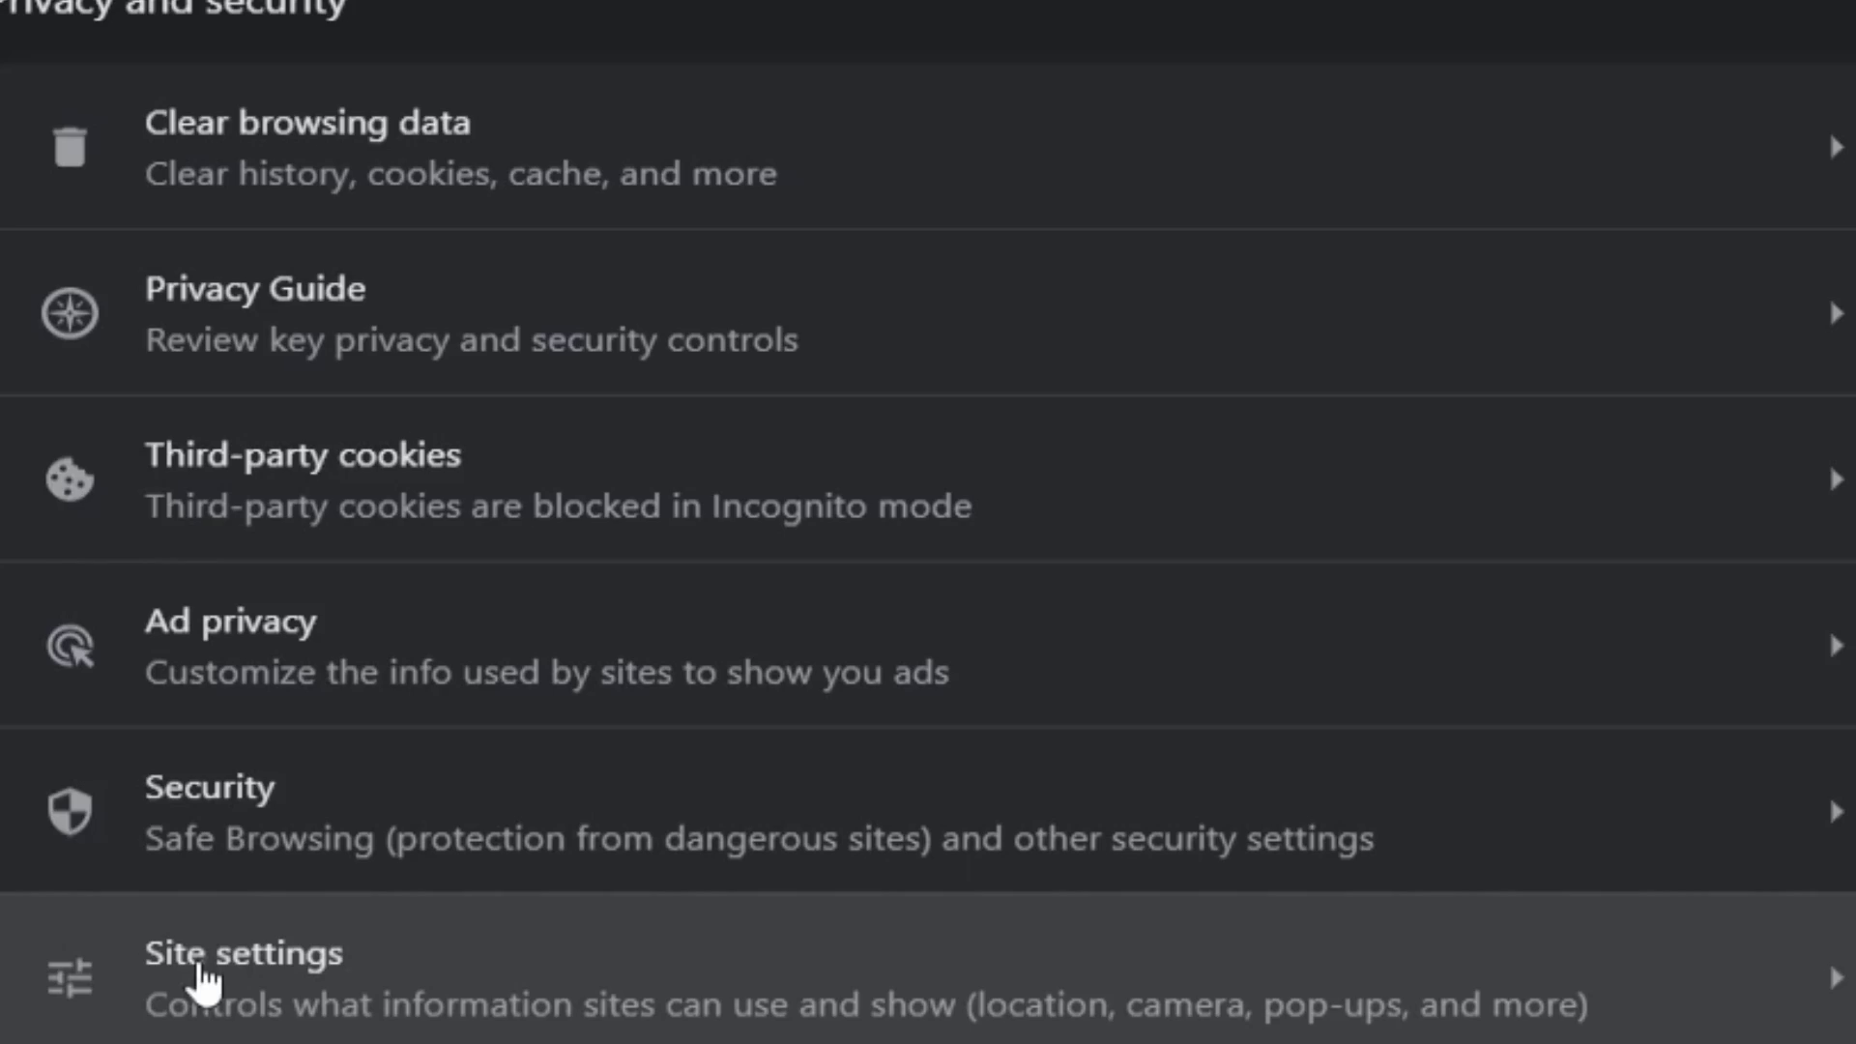
pyautogui.click(598, 955)
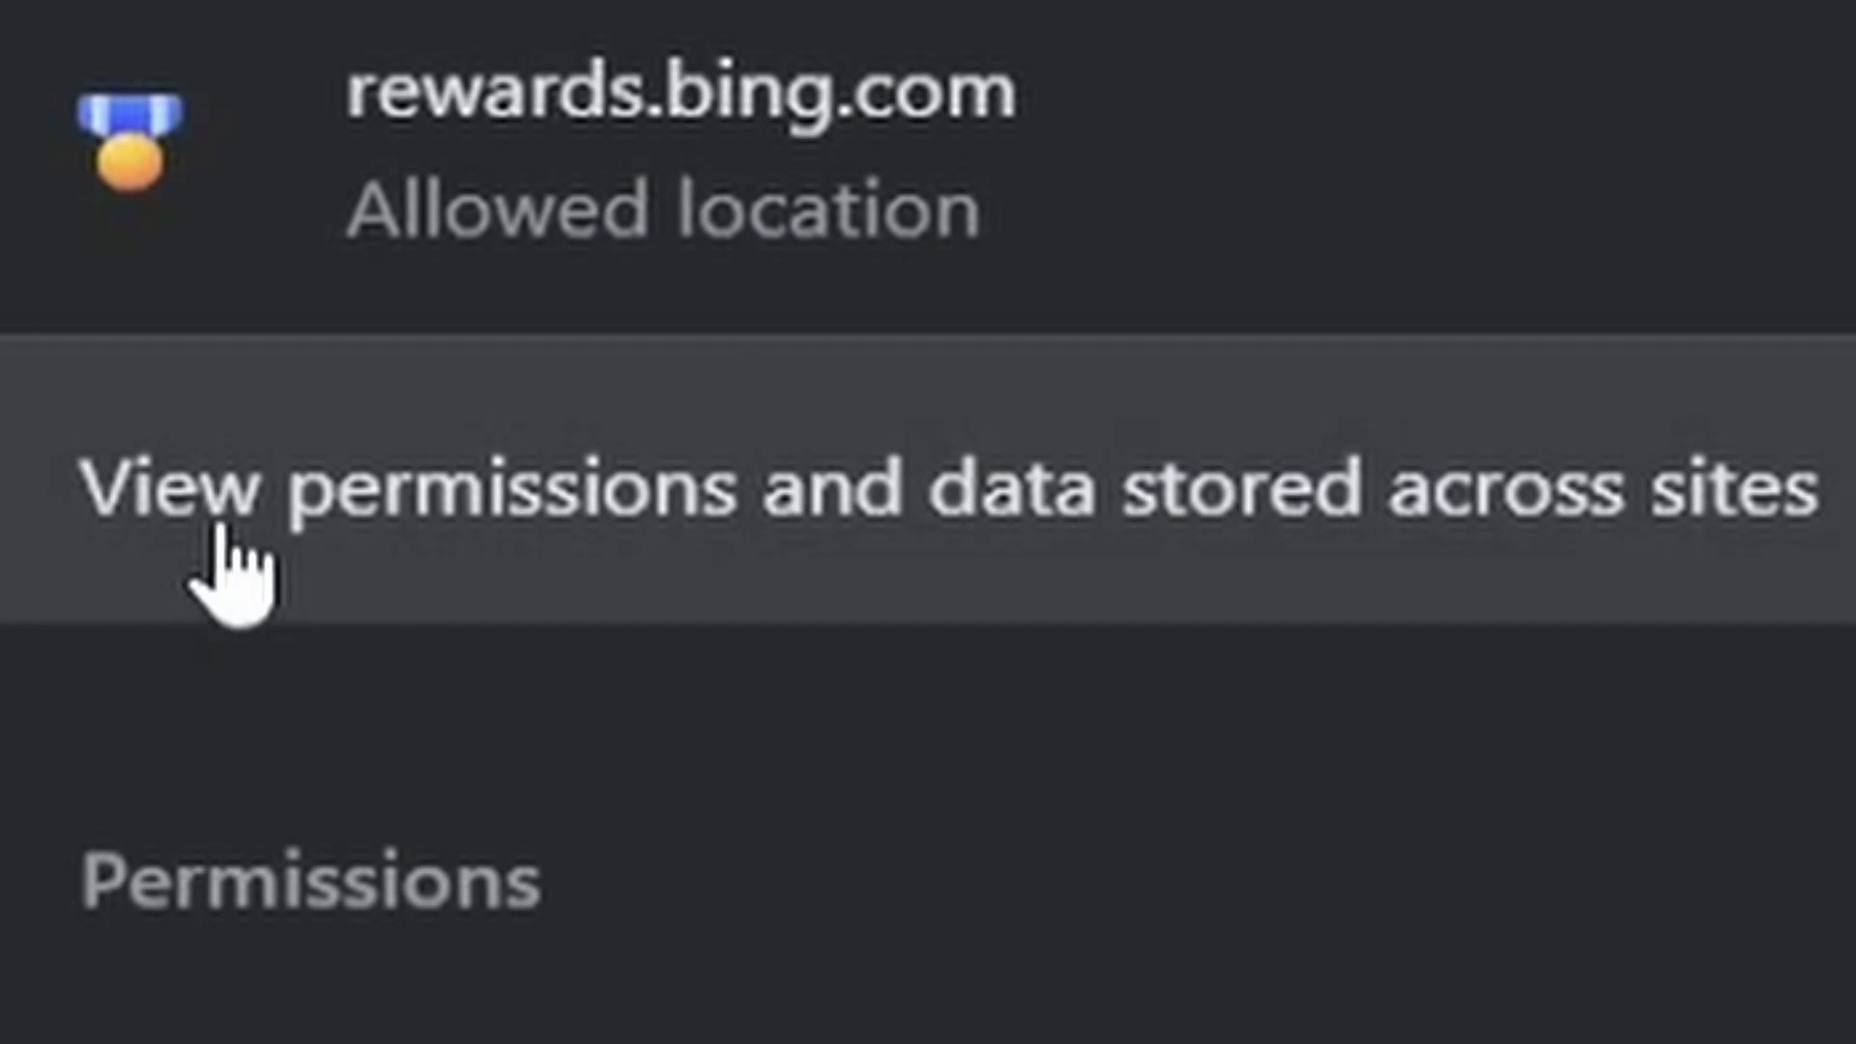
pyautogui.click(1802, 545)
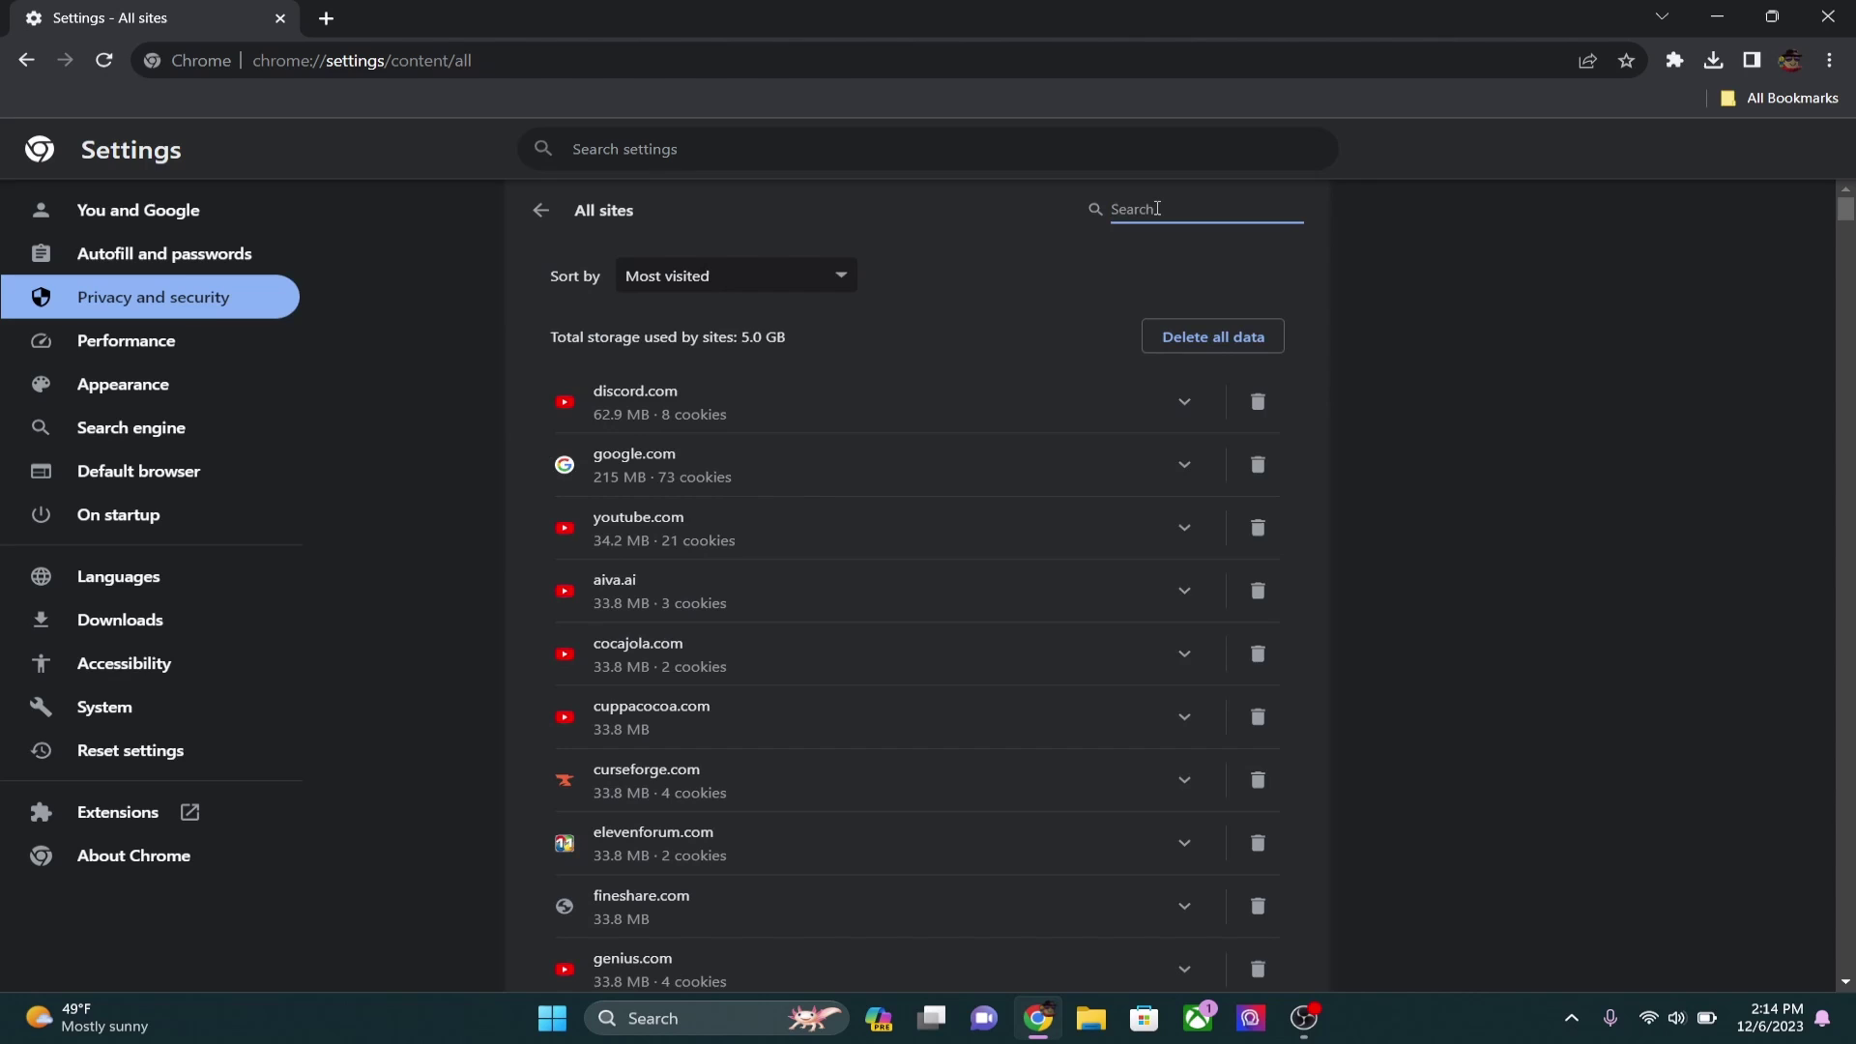
pyautogui.write('roblo')
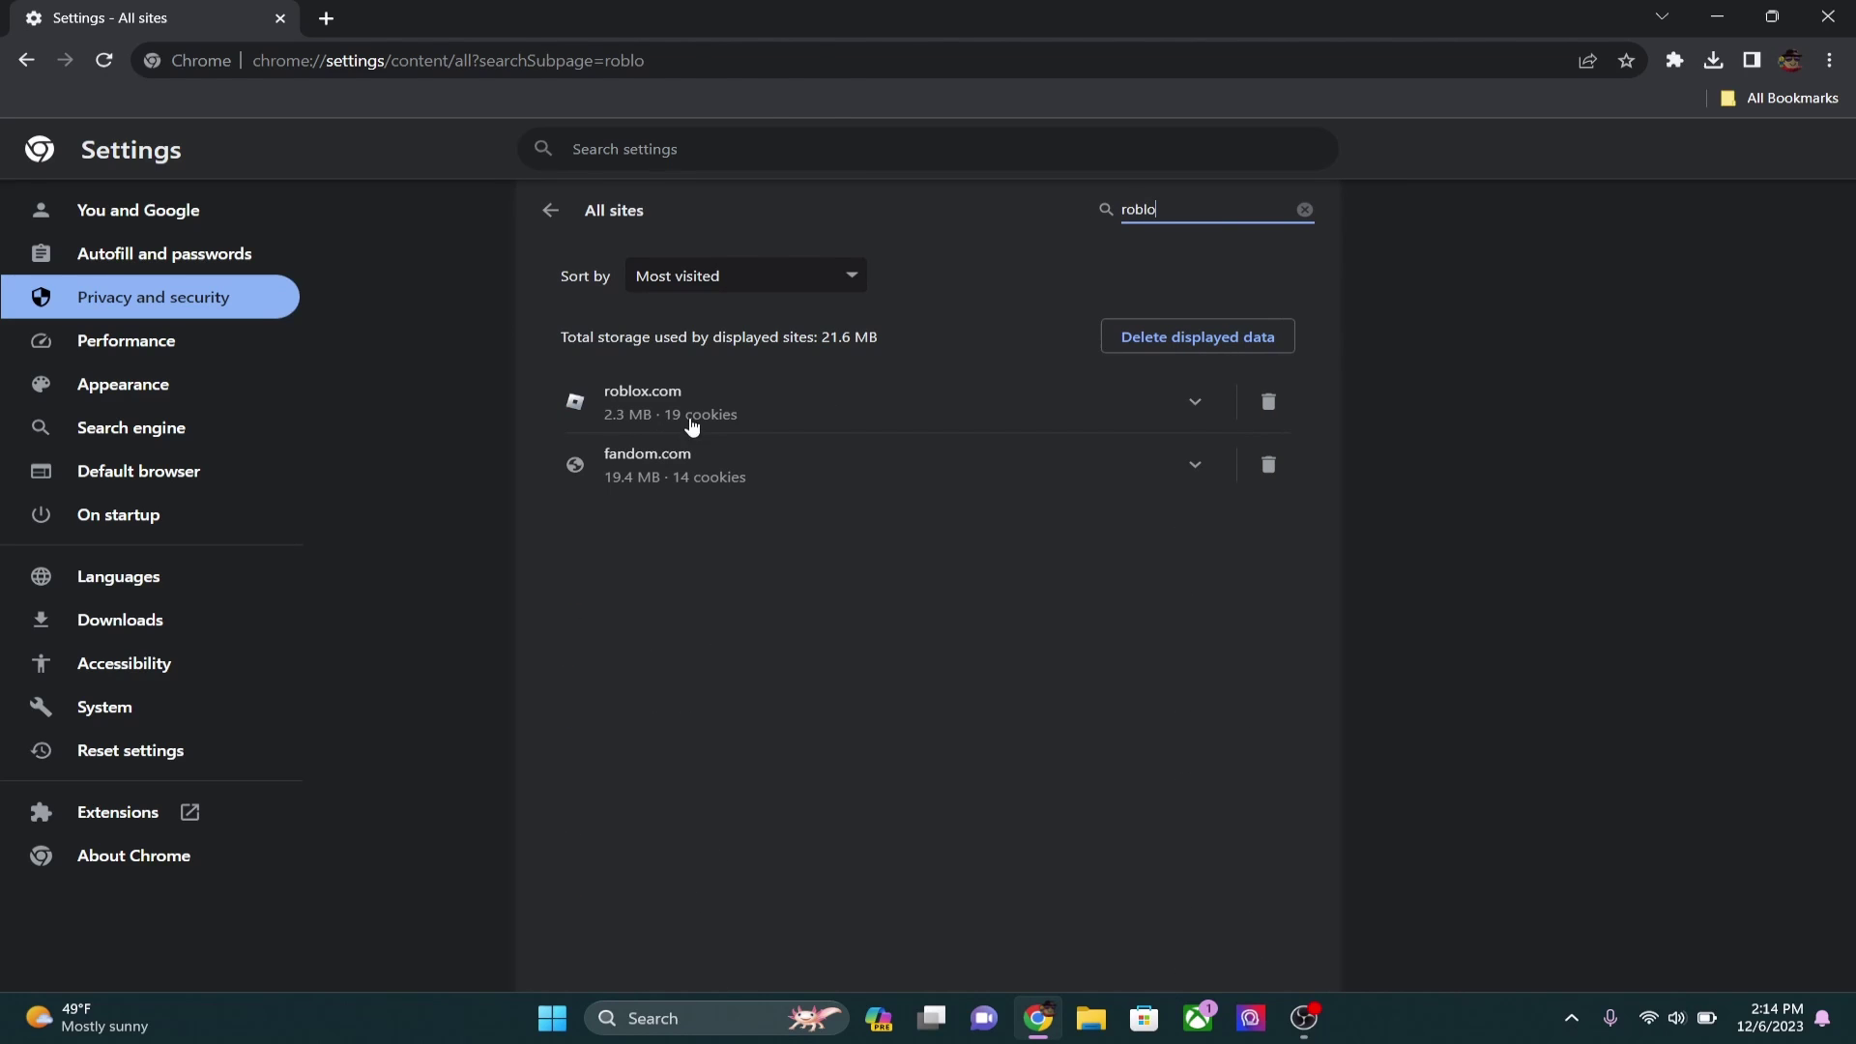
# Step: Request deletion of roblox.com's stored data, then bring up Run holding %appdata%, centred
pyautogui.click(1269, 402)
pyautogui.moveTo(642, 492); pyautogui.dragTo(1214, 517)
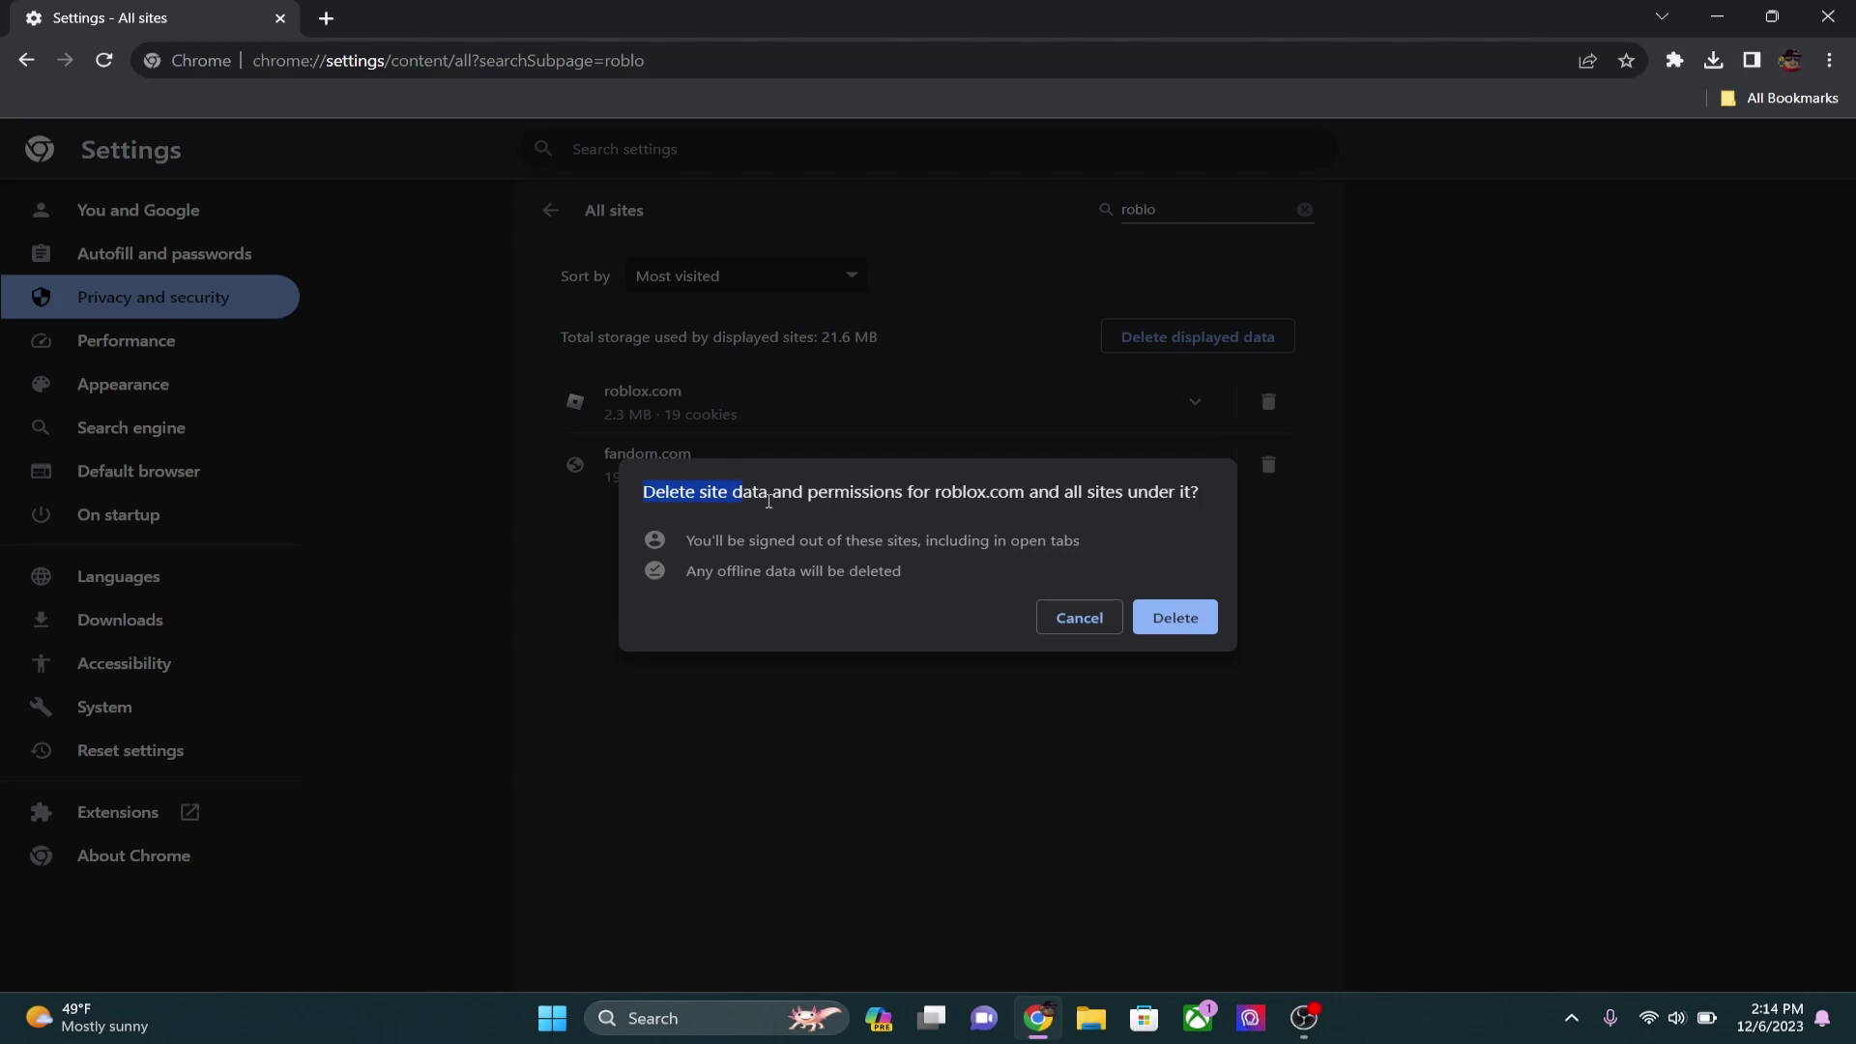
pyautogui.click(923, 487)
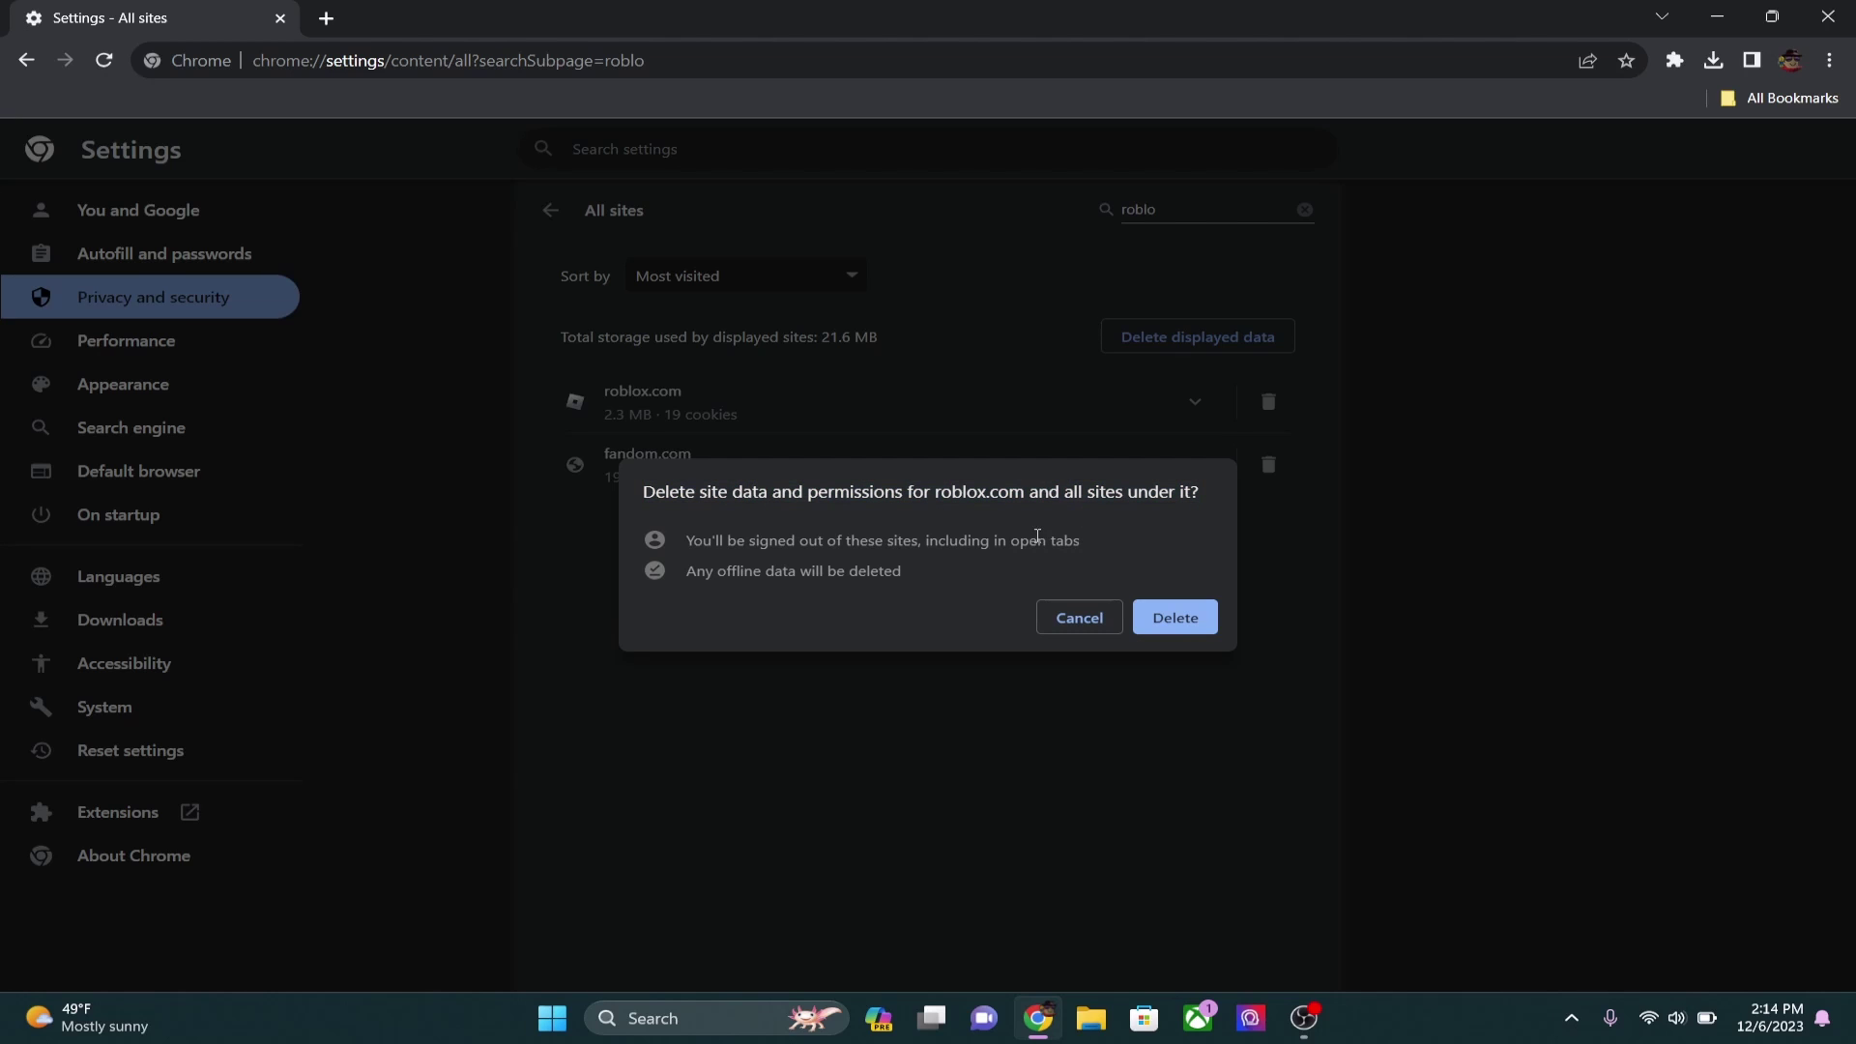
pyautogui.moveTo(685, 539); pyautogui.dragTo(823, 538)
pyautogui.click(823, 537)
pyautogui.tripleClick(921, 545)
pyautogui.click(681, 559)
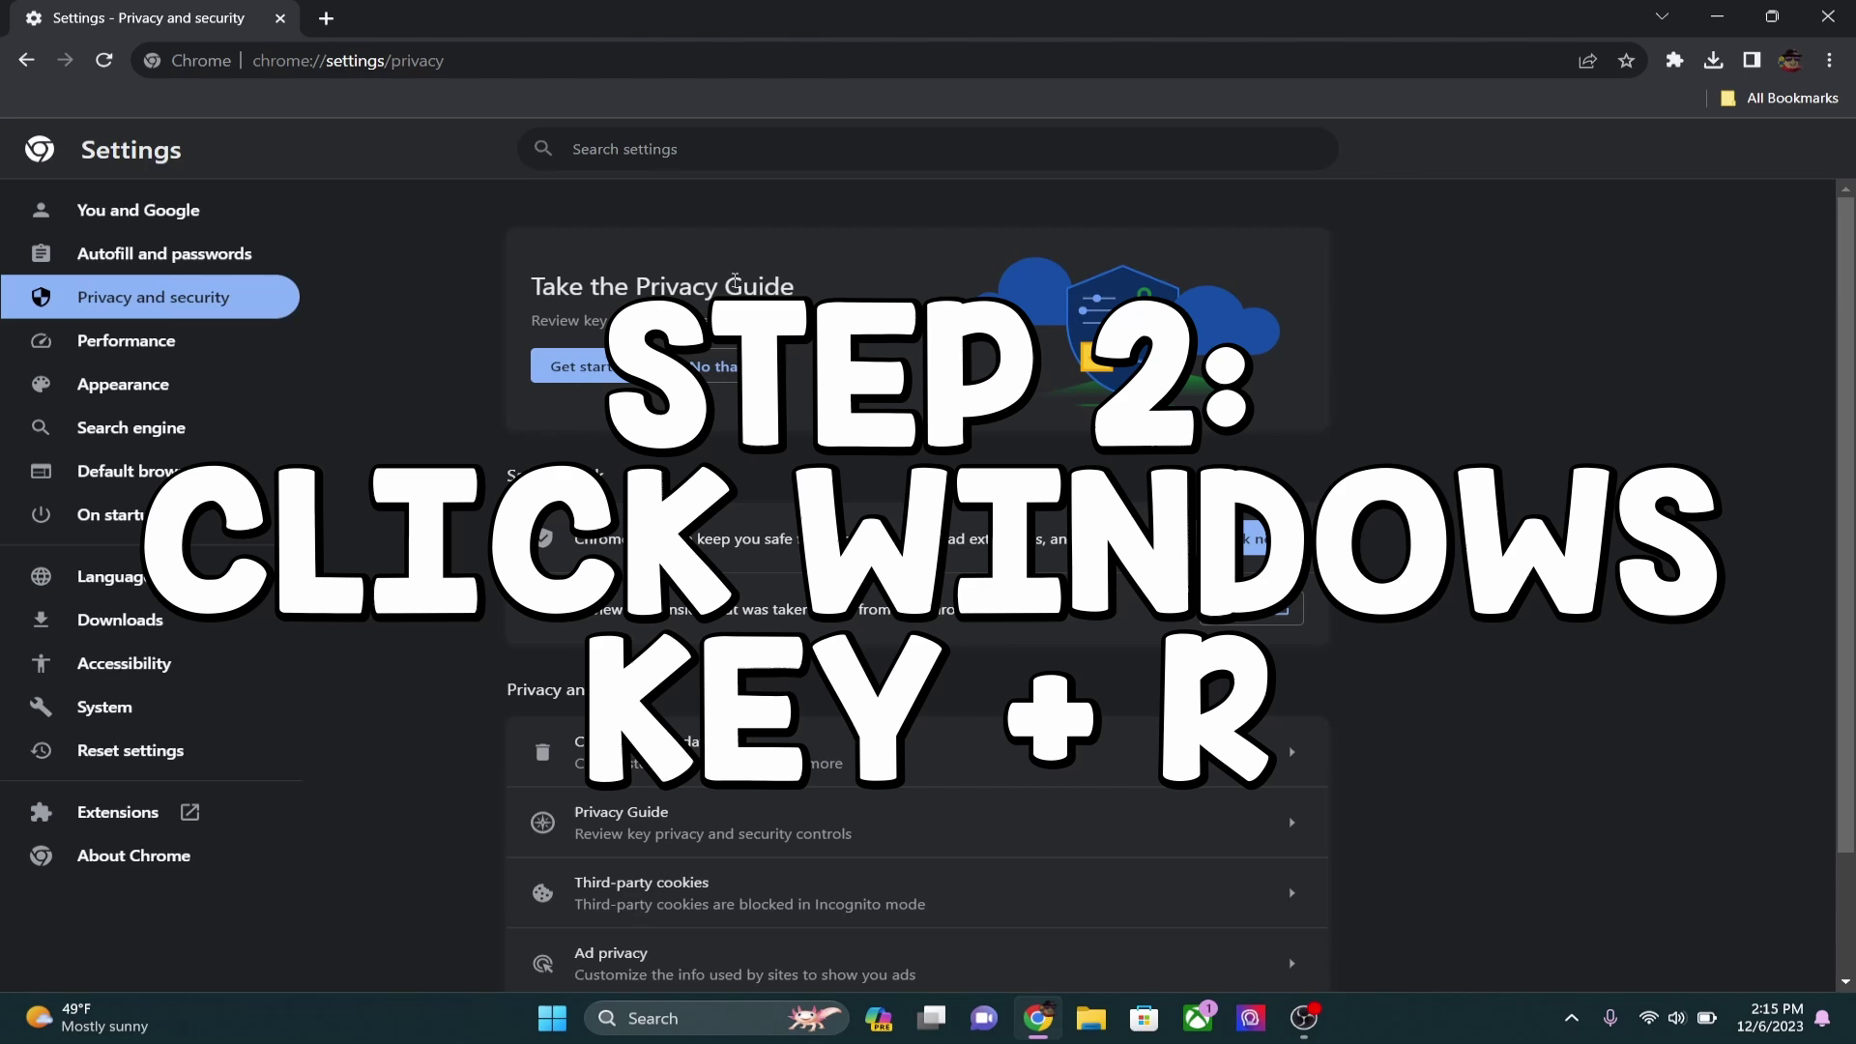
pyautogui.press('super+r')
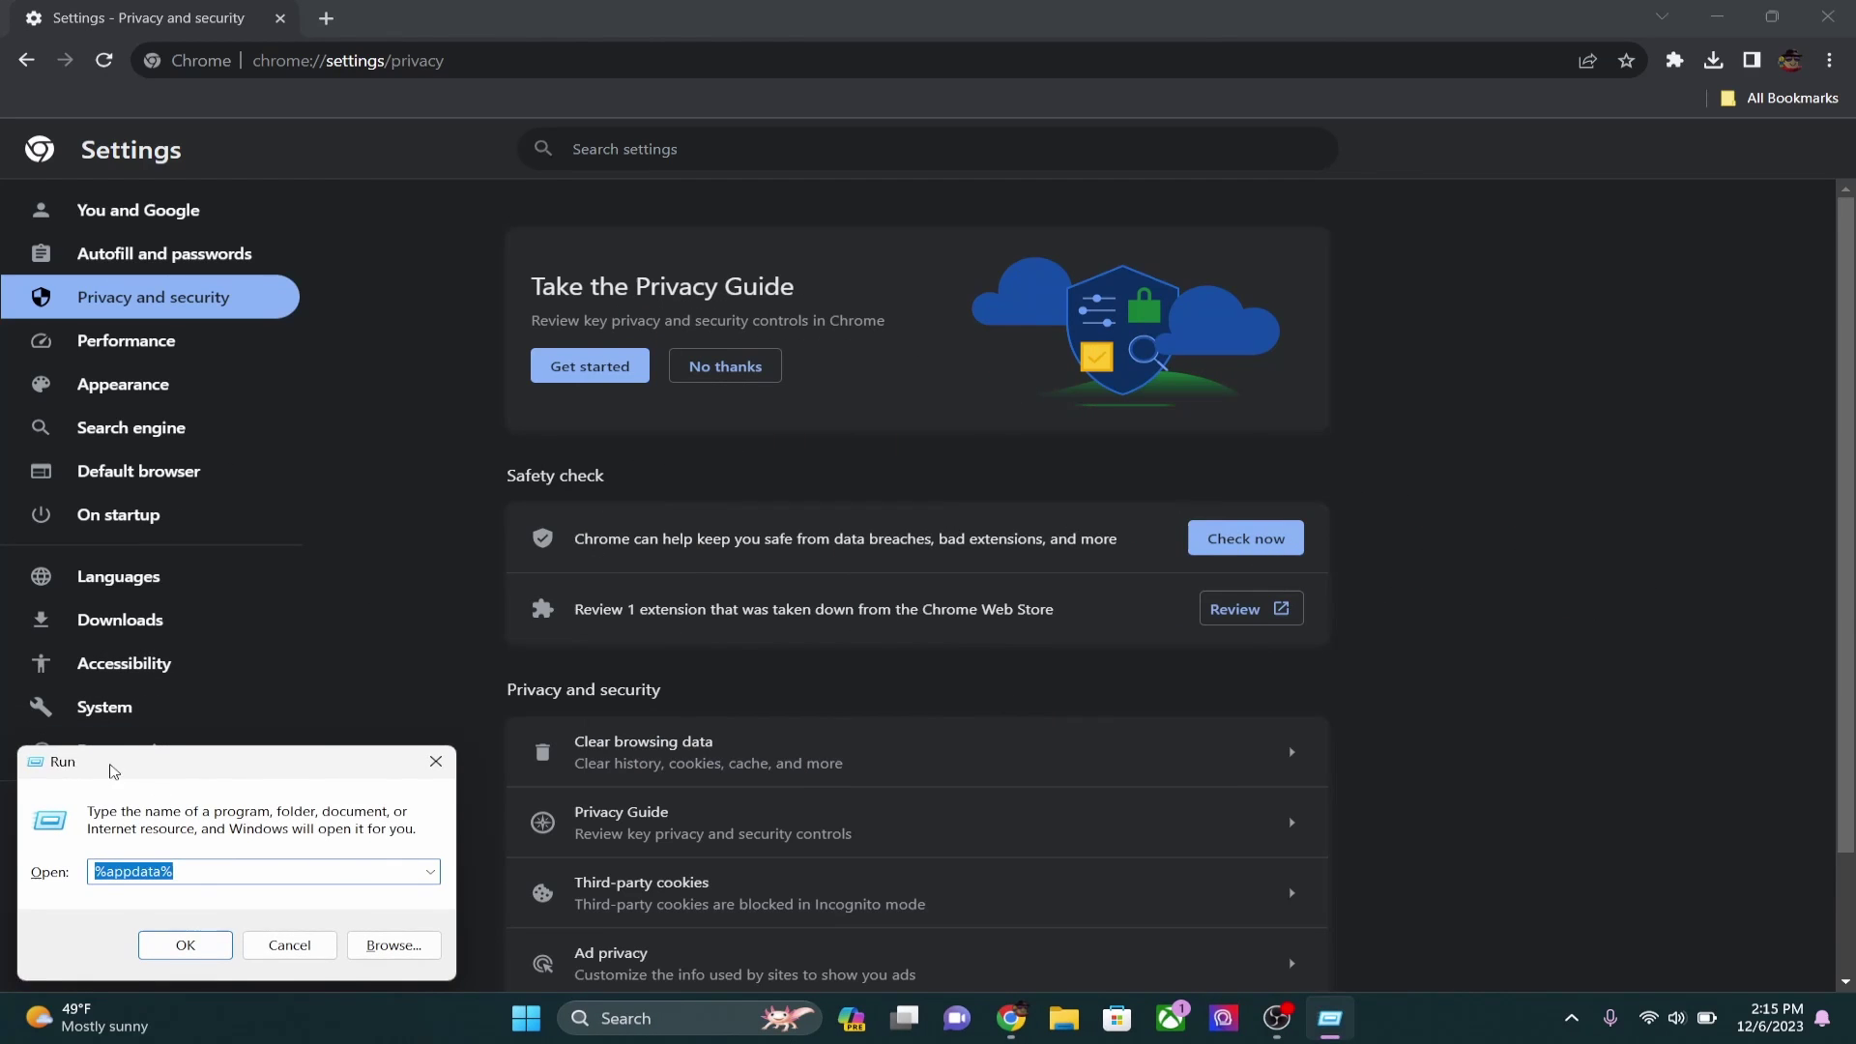
pyautogui.moveTo(119, 769)
pyautogui.mouseDown()
pyautogui.moveTo(993, 331)
pyautogui.moveTo(838, 396)
pyautogui.mouseUp()
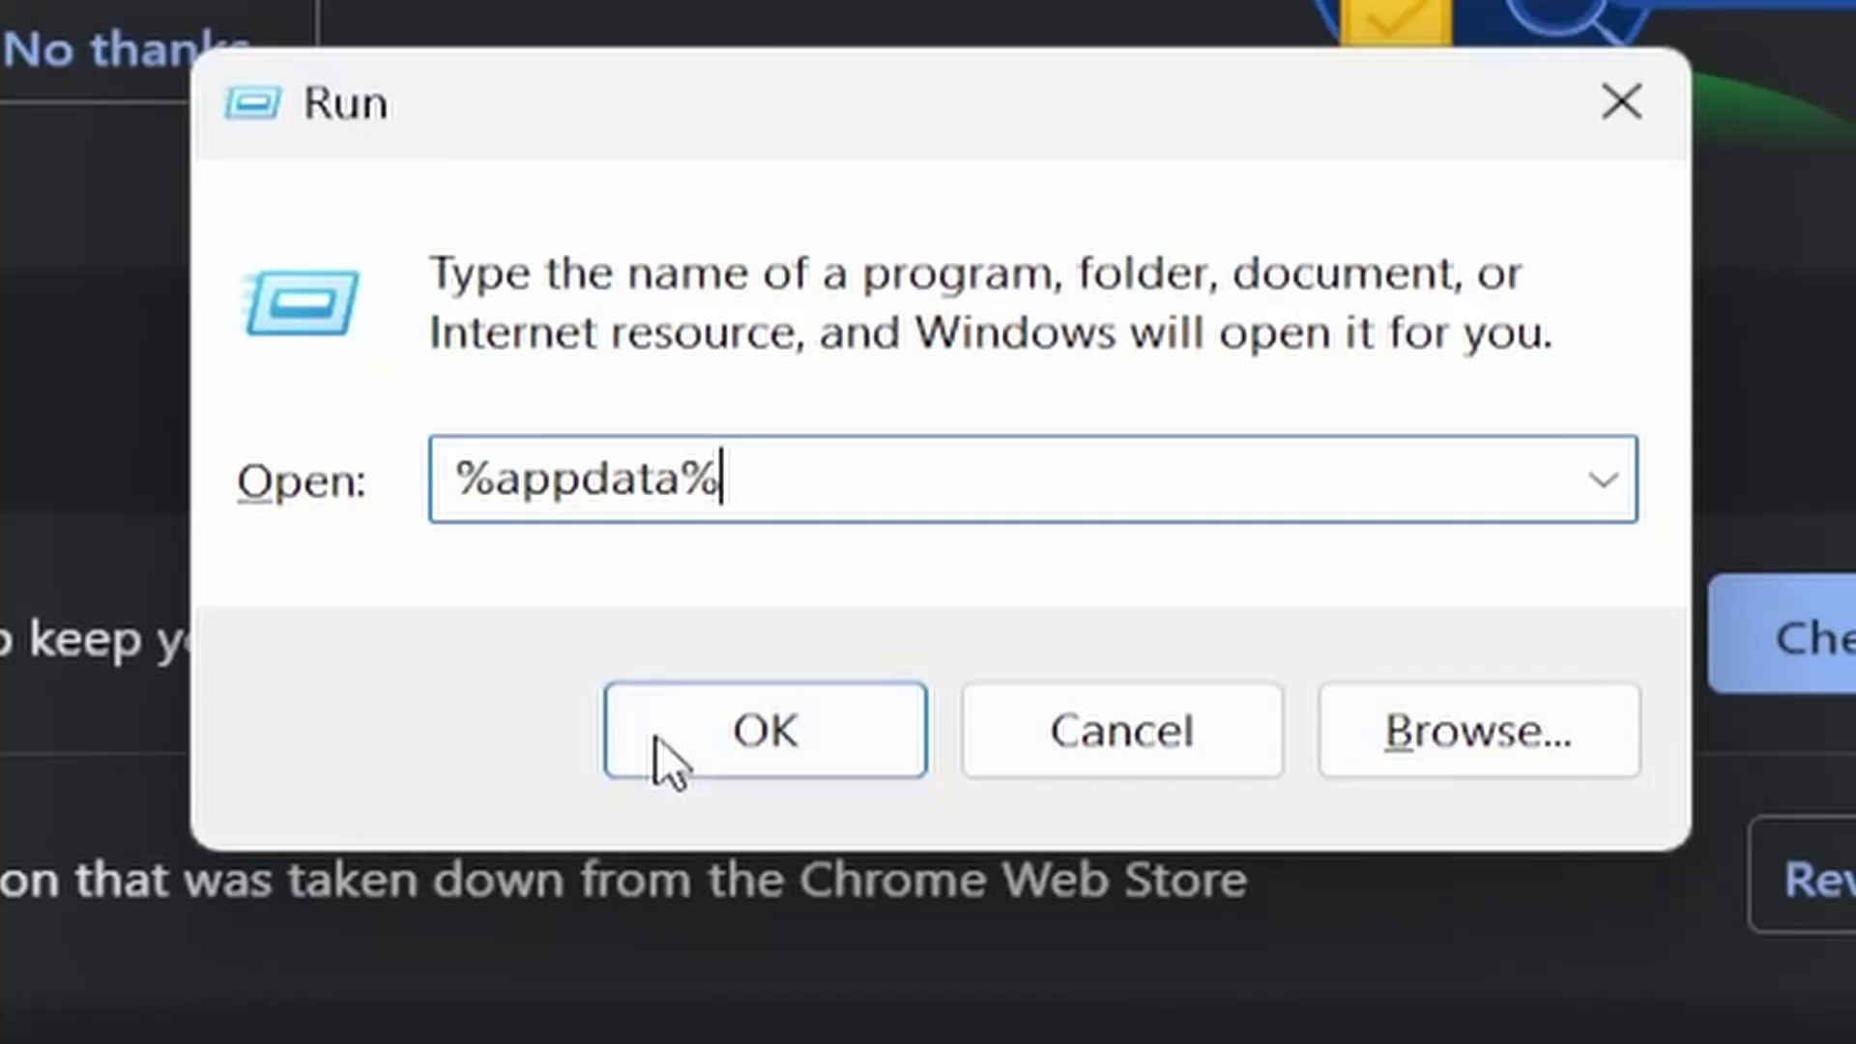
# Step: Open %appdata% and navigate to the AppData\Local\Temp folder
pyautogui.click(892, 568)
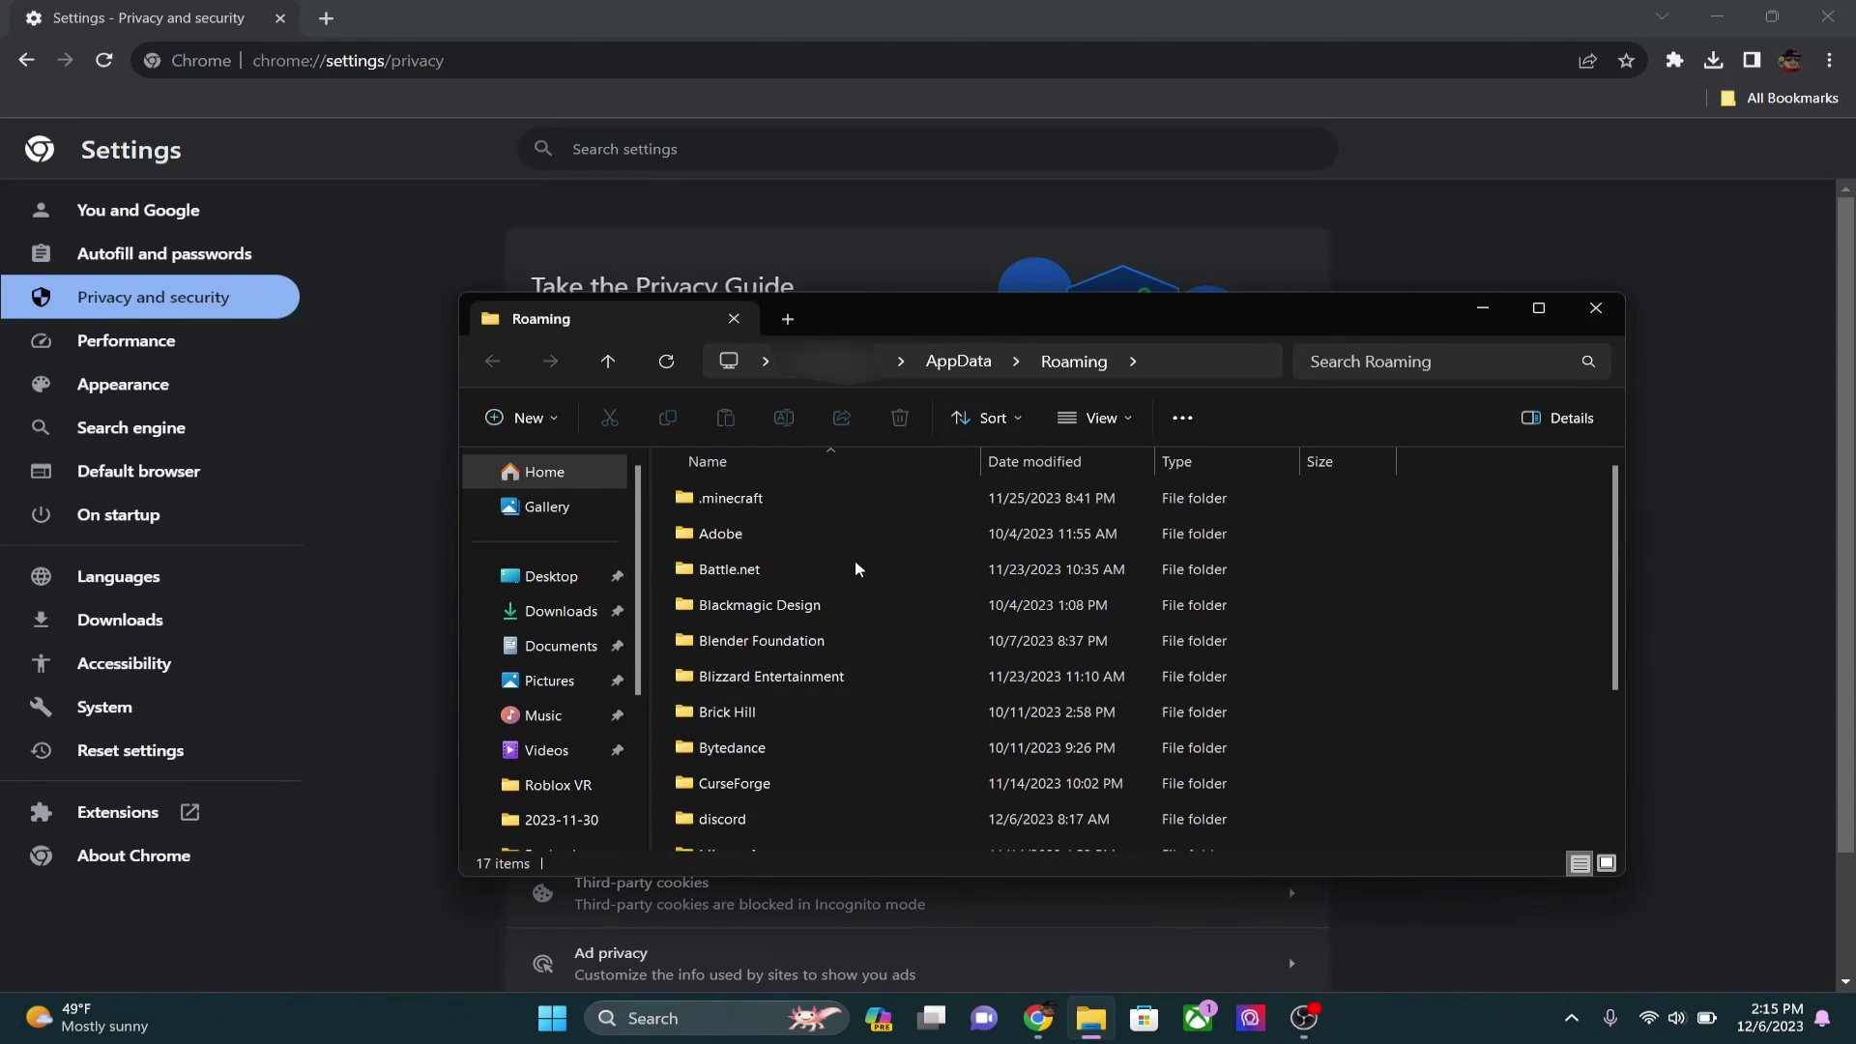
pyautogui.scroll(-1, 853, 558)
pyautogui.scroll(-1, 863, 615)
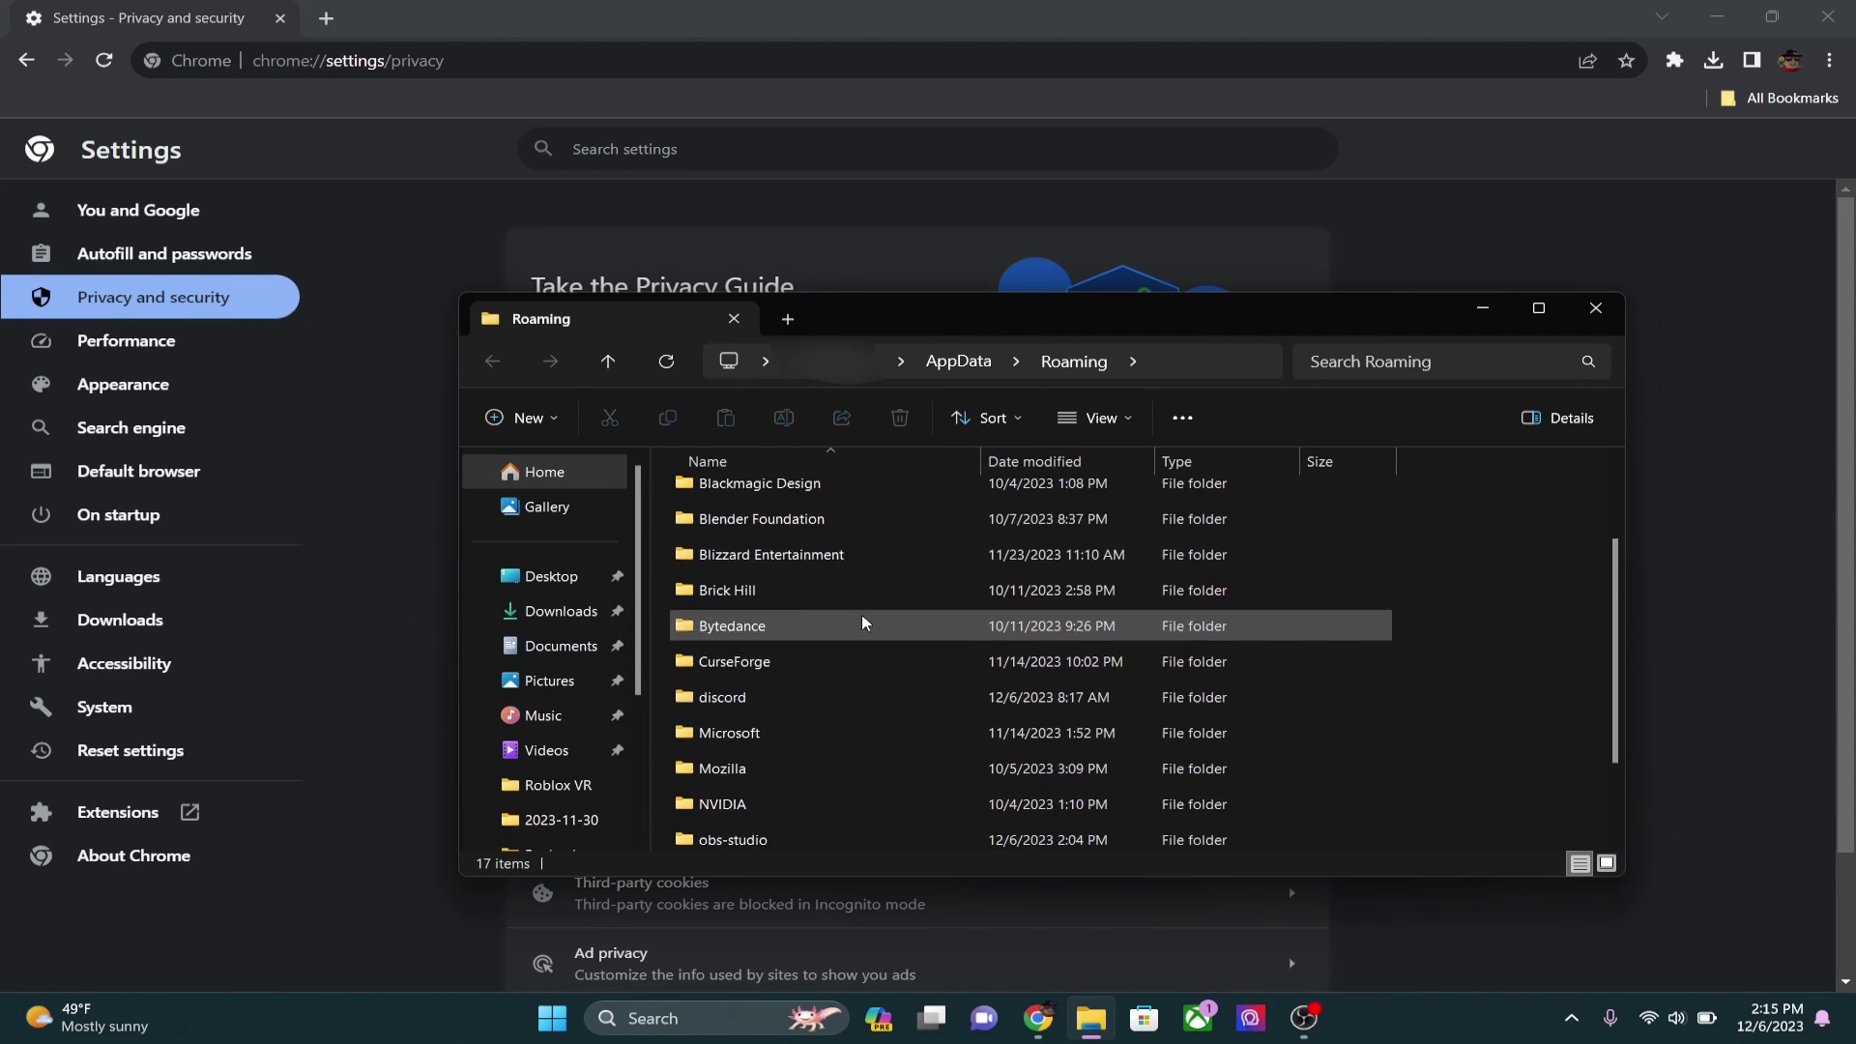
pyautogui.click(964, 362)
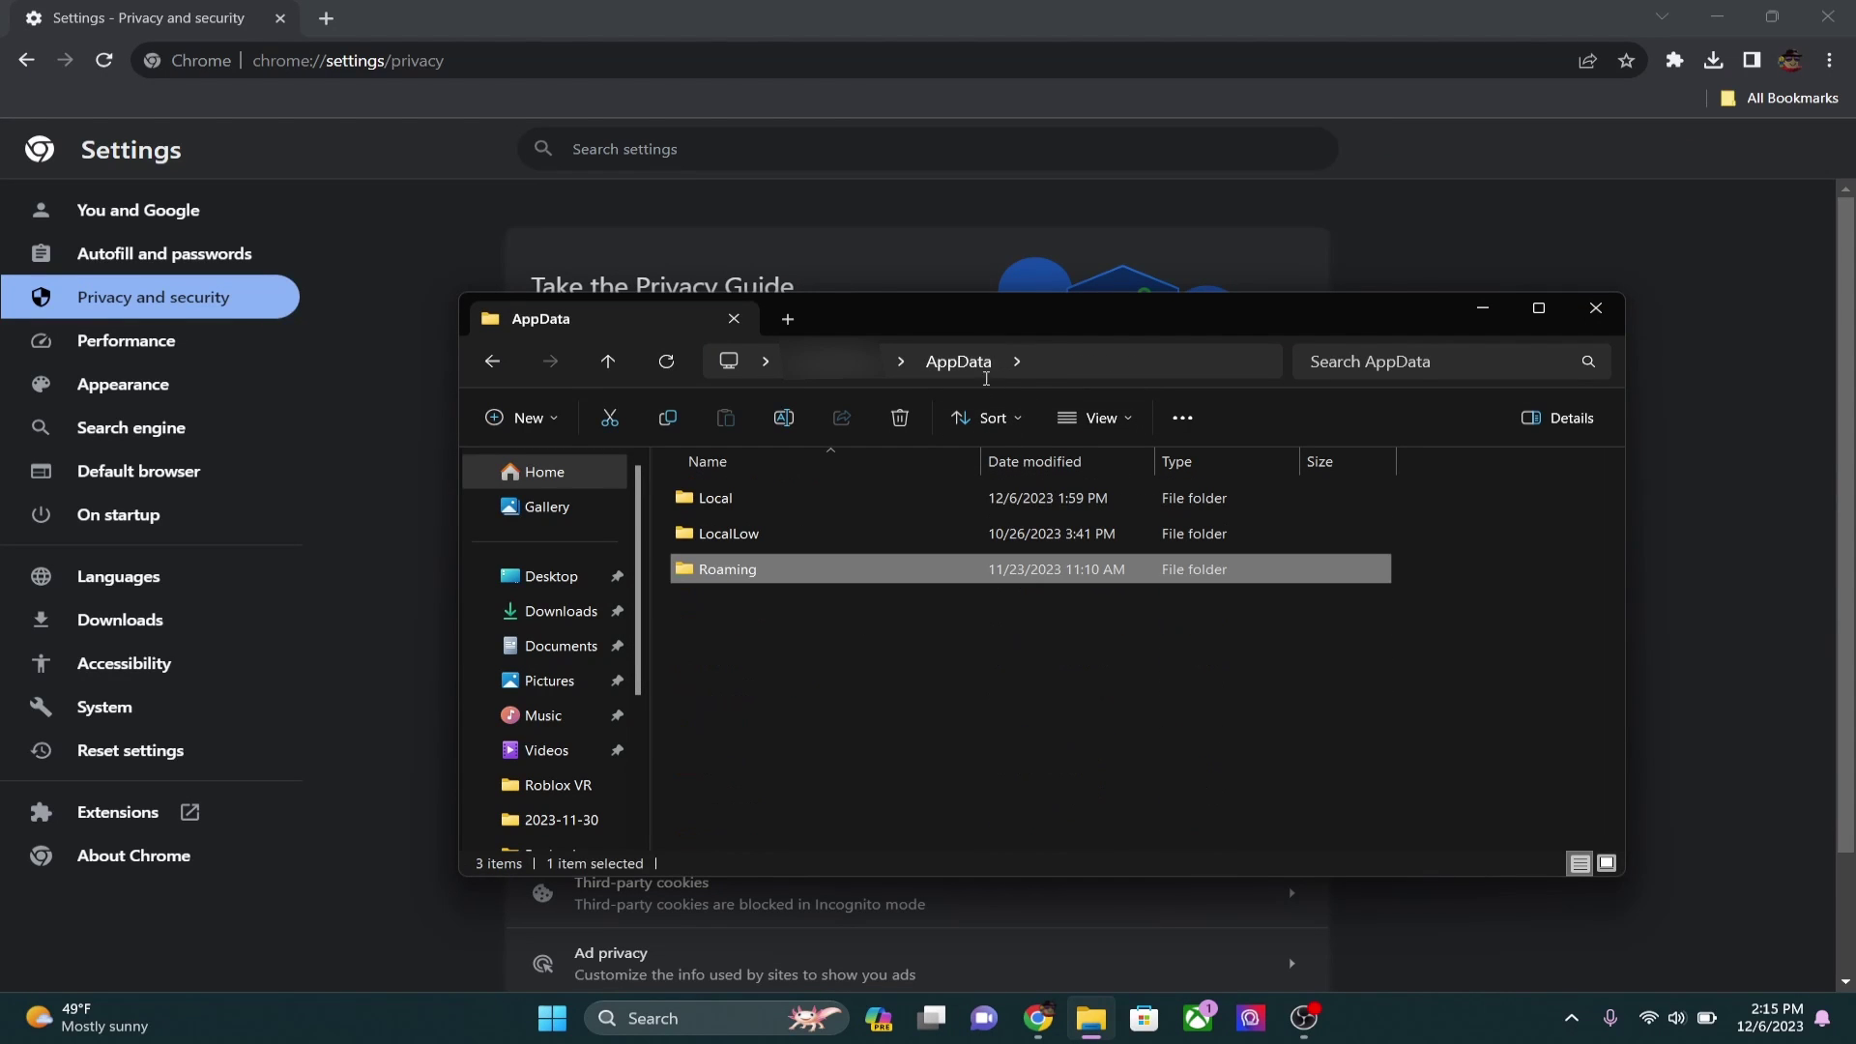
pyautogui.doubleClick(799, 495)
pyautogui.scroll(-2, 875, 624)
pyautogui.scroll(-1, 875, 624)
pyautogui.scroll(-2, 874, 624)
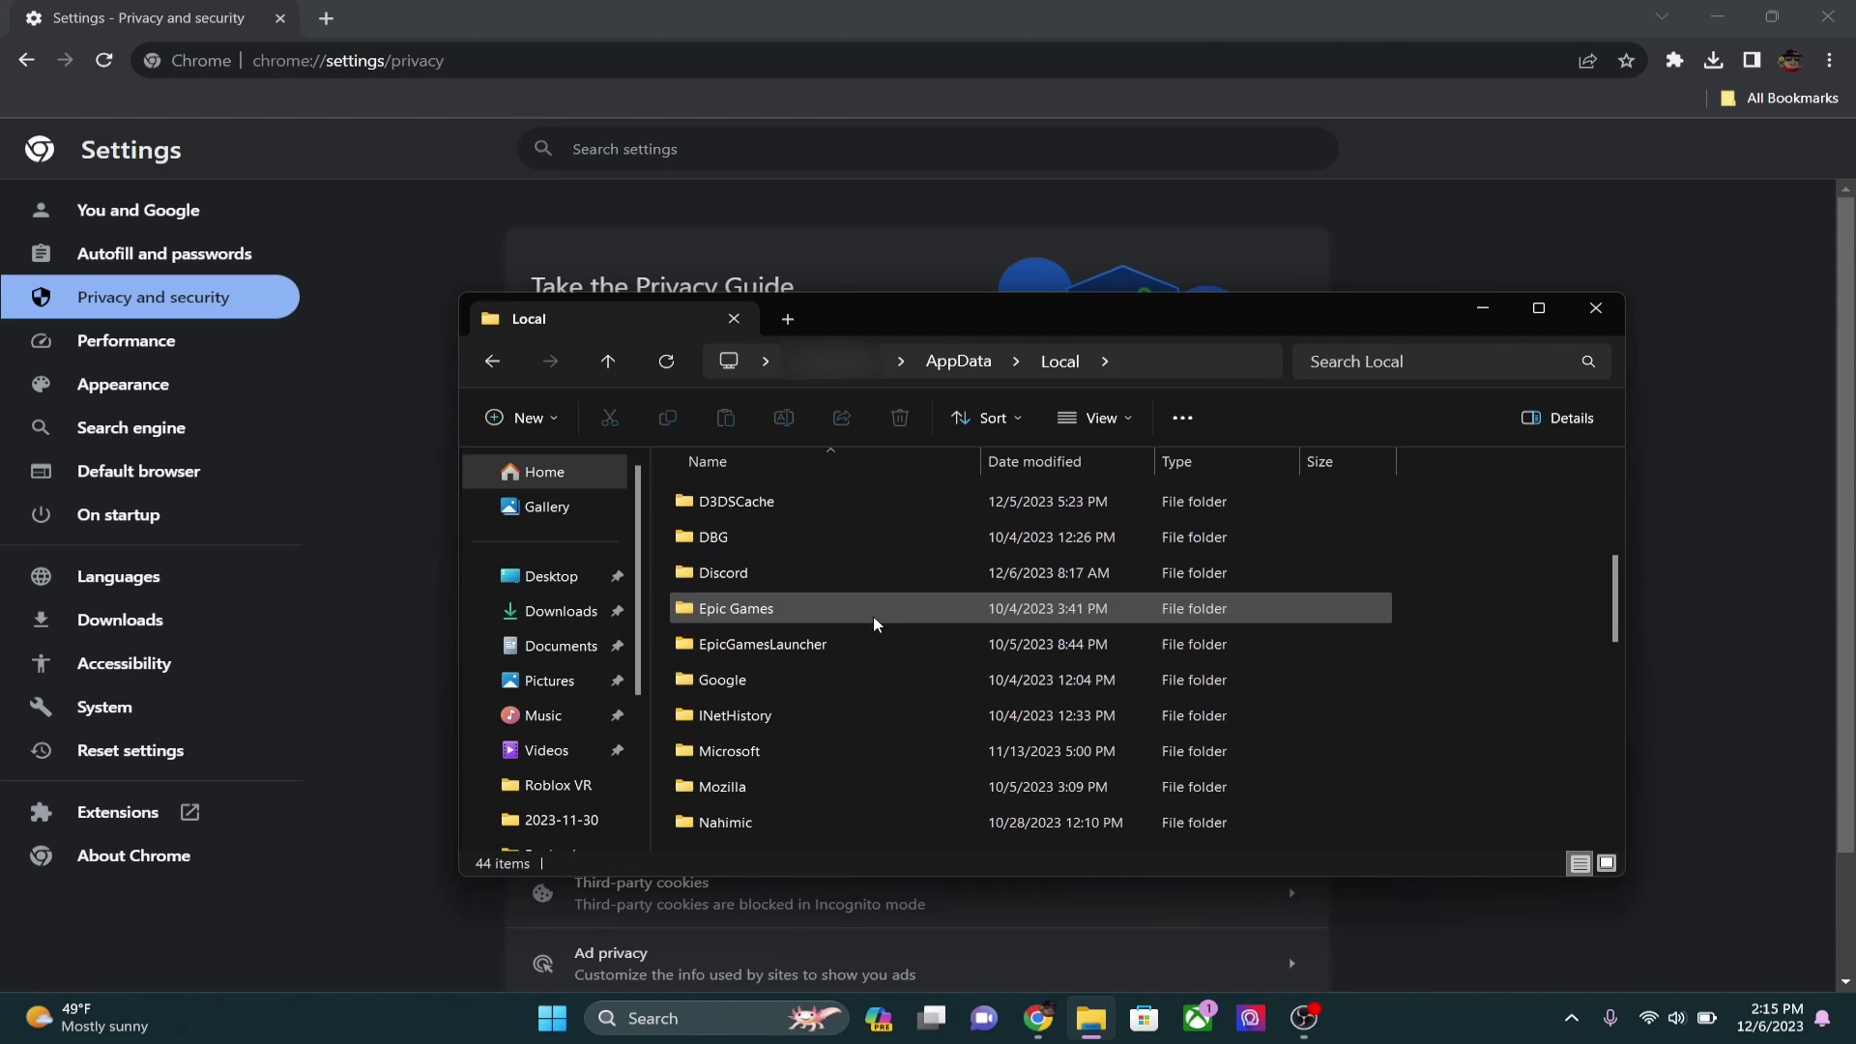
pyautogui.scroll(-1, 875, 624)
pyautogui.scroll(-5, 870, 638)
pyautogui.doubleClick(761, 779)
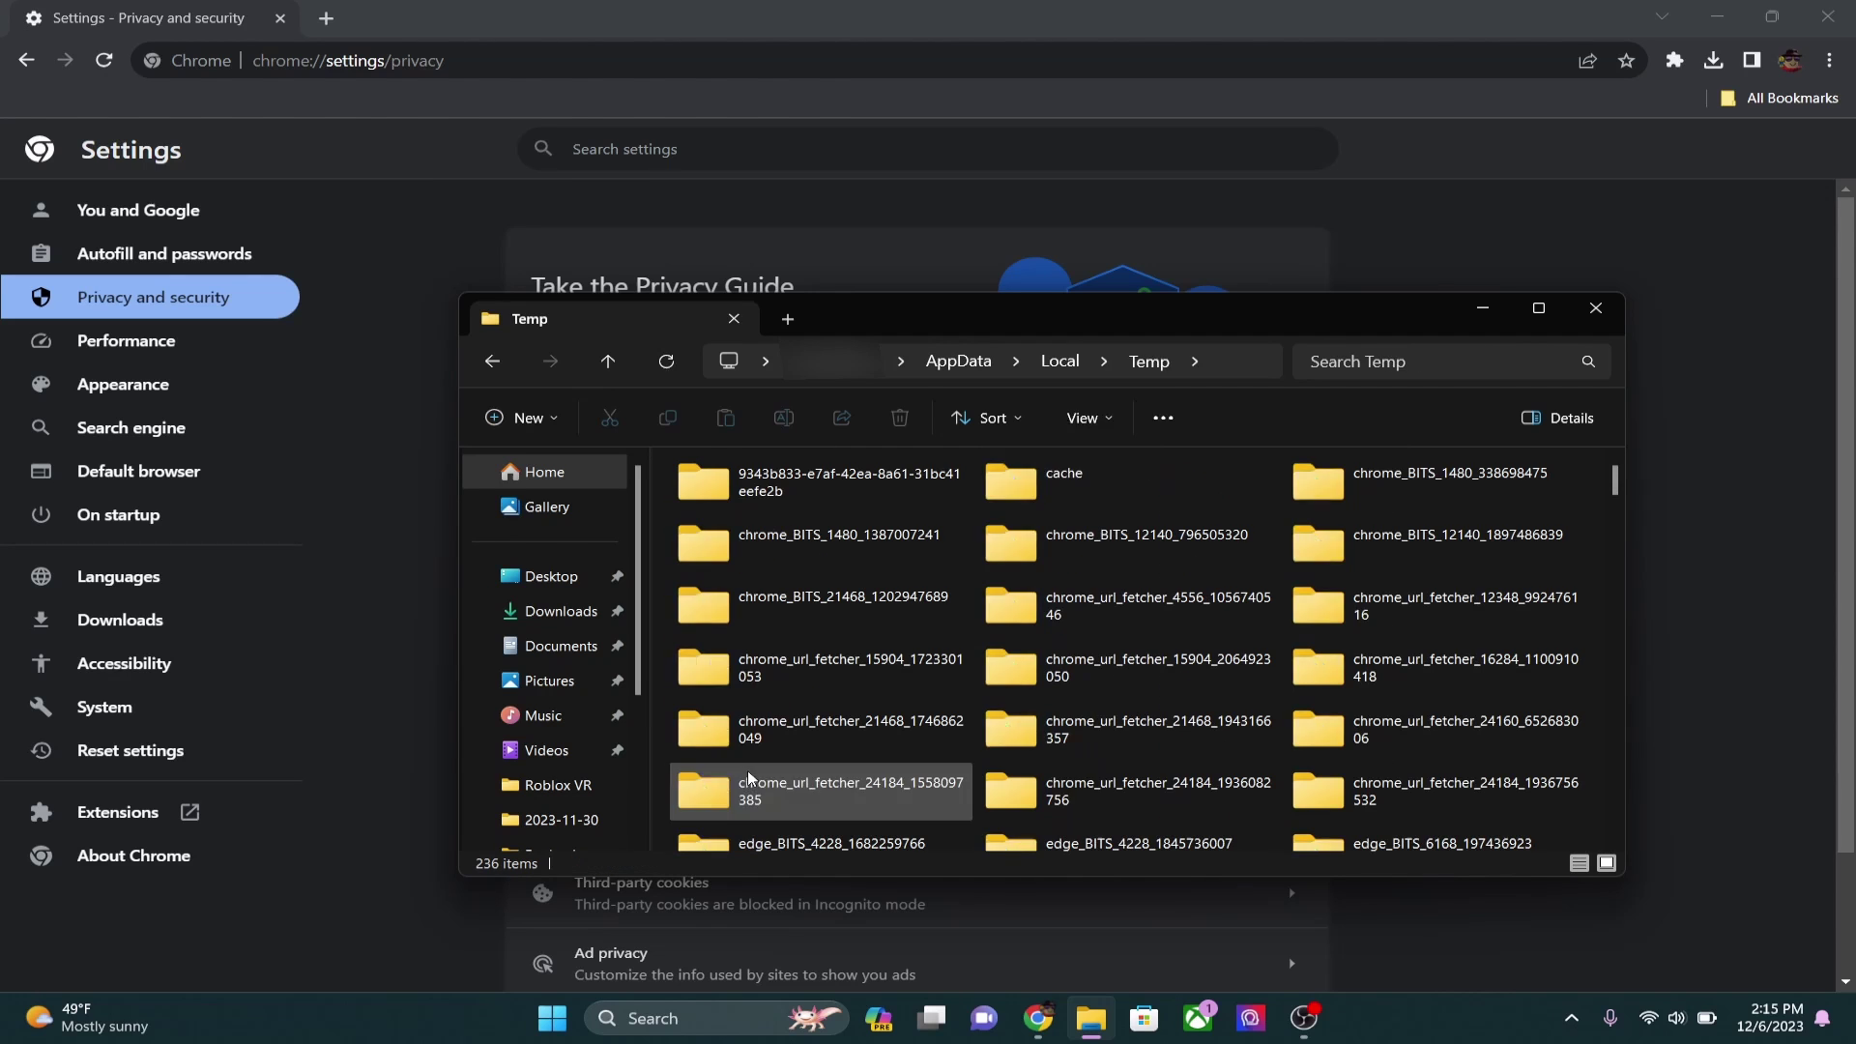
# Step: Search Temp for 'roblox', delete the Roblox folder, and return to Temp
pyautogui.click(1437, 359)
pyautogui.write('roblox')
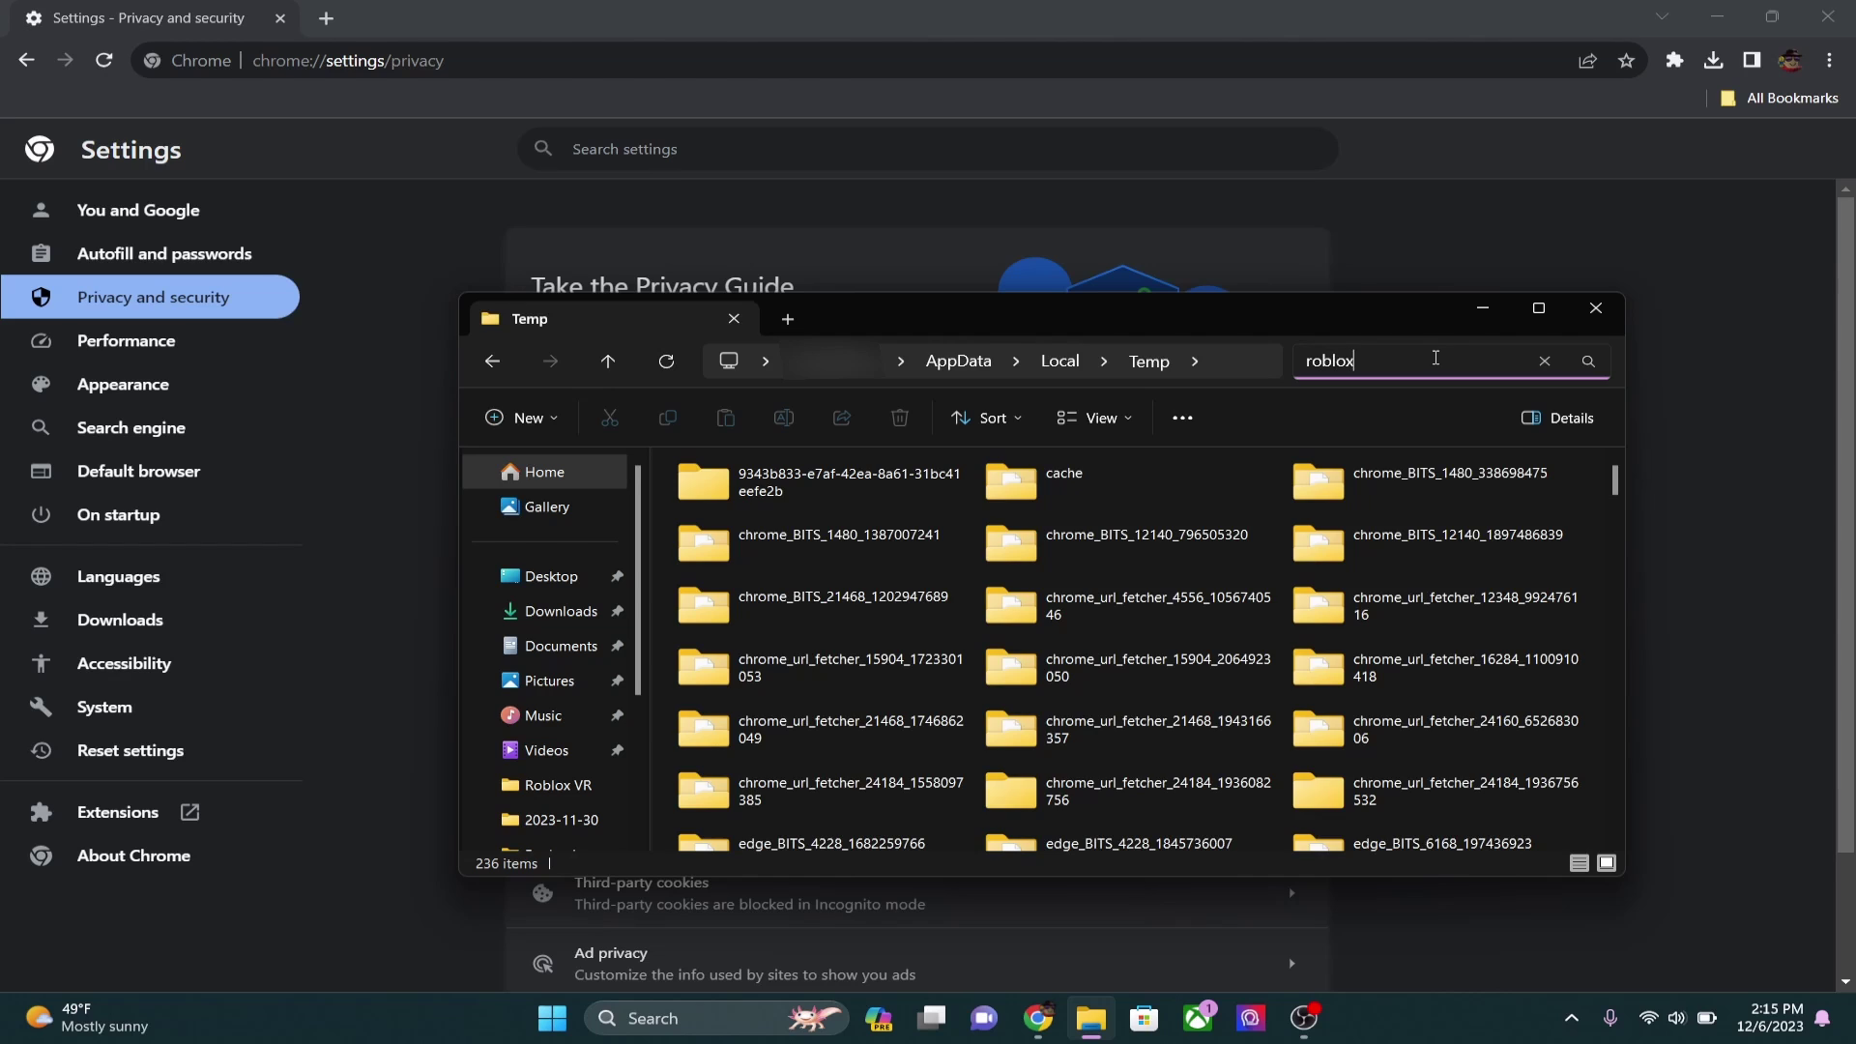
pyautogui.press('Return')
pyautogui.click(892, 498)
pyautogui.click(899, 418)
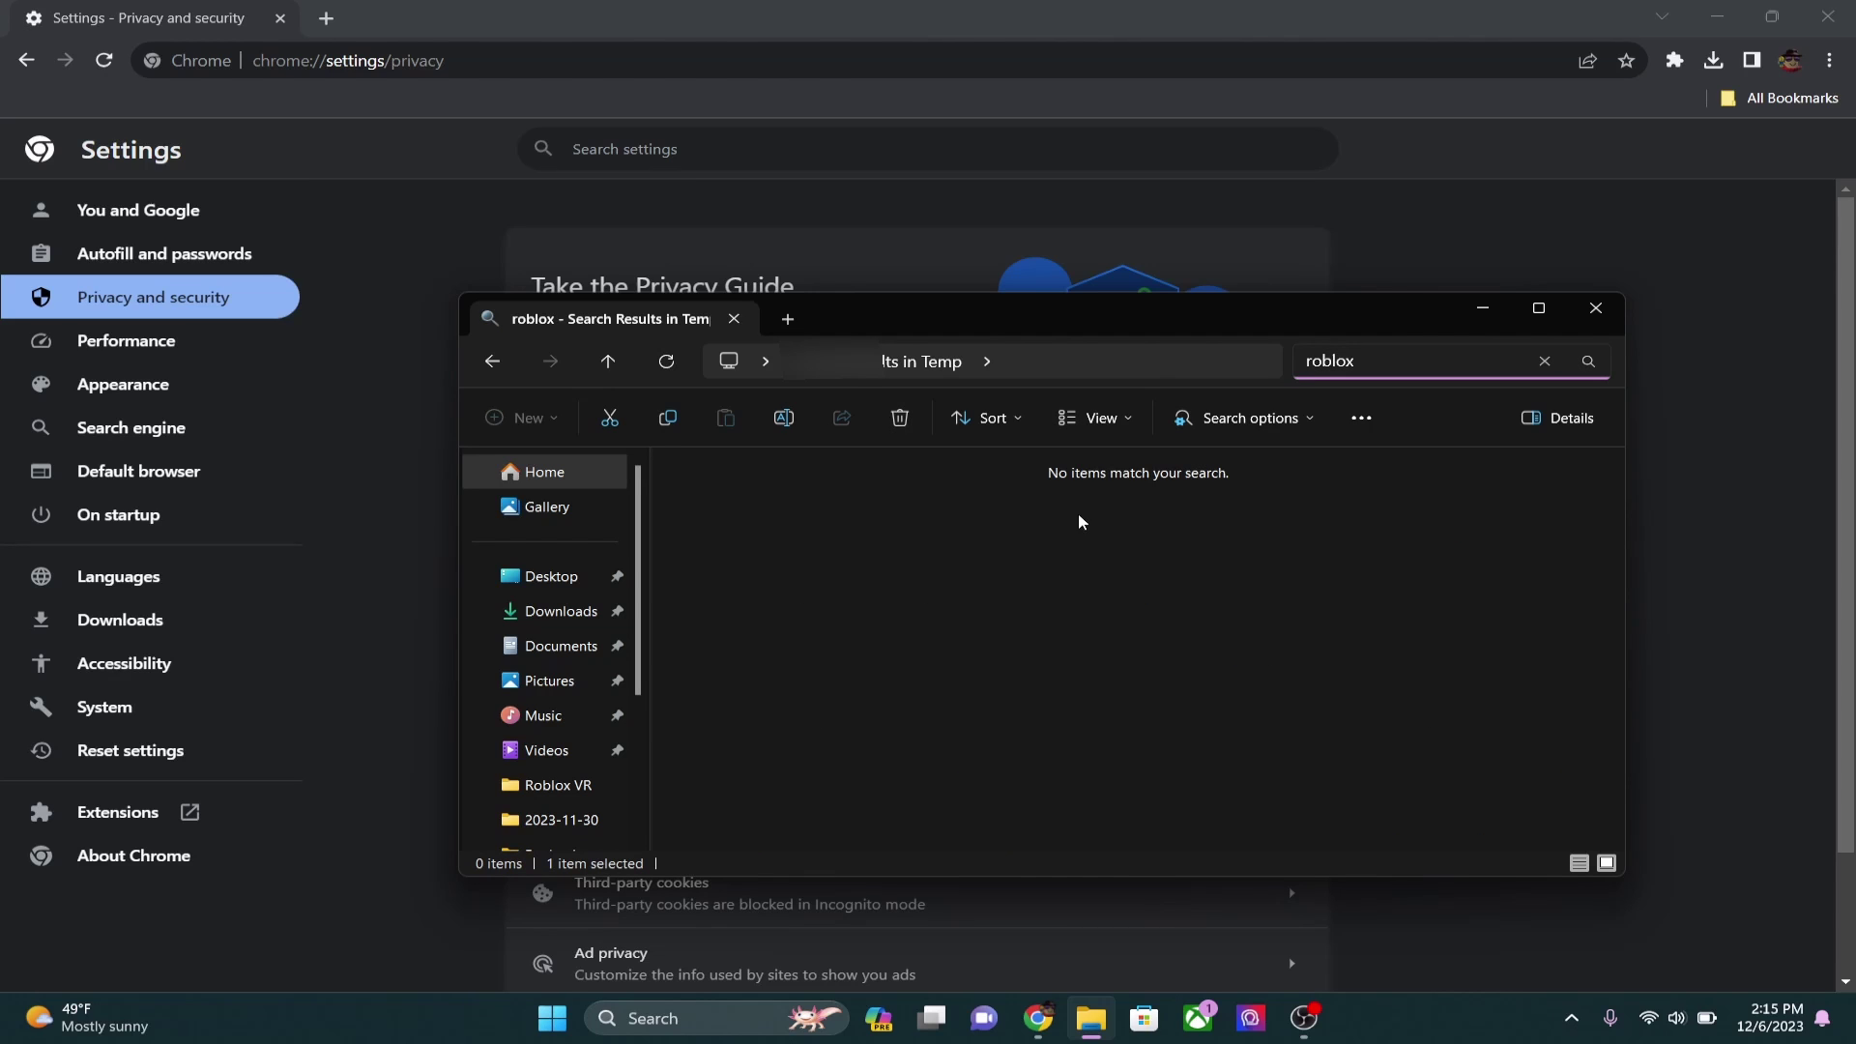
pyautogui.click(480, 359)
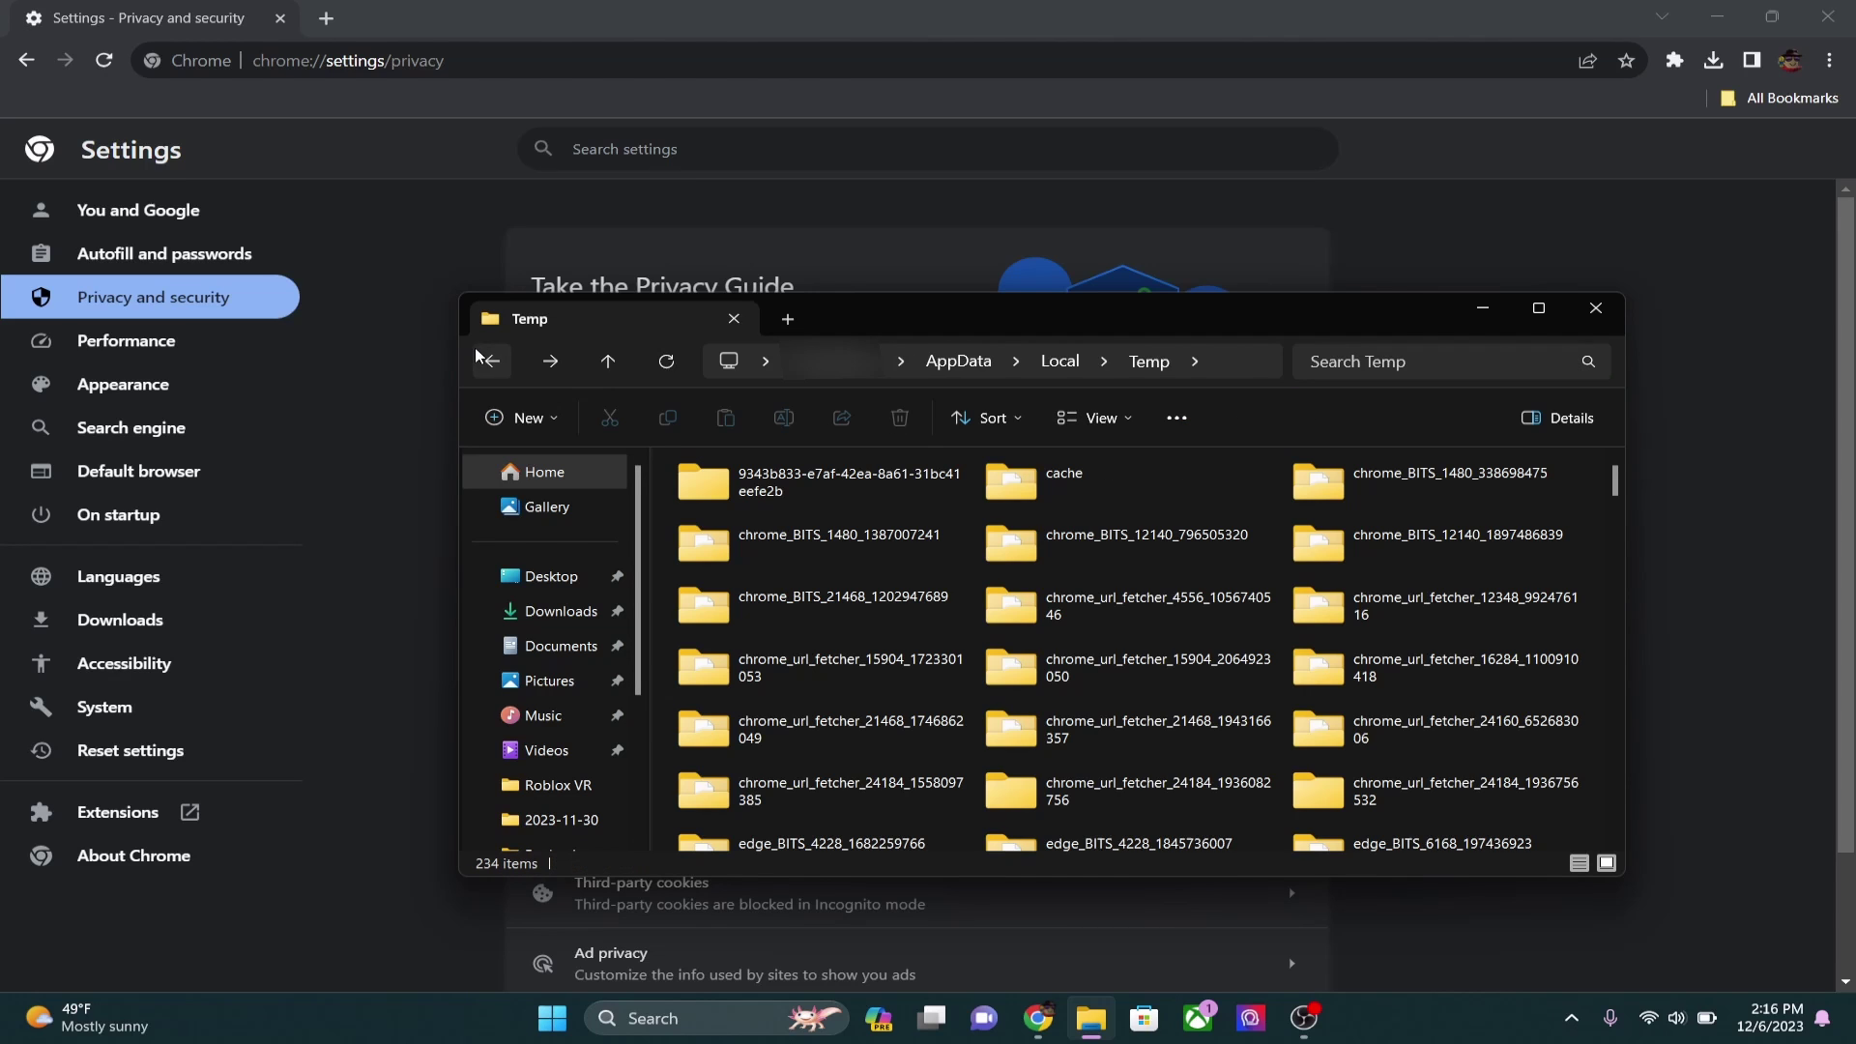
# Step: Delete the Roblox folder from AppData\Local, then permanently delete everything in the Recycle Bin
pyautogui.click(1059, 360)
pyautogui.scroll(3, 871, 609)
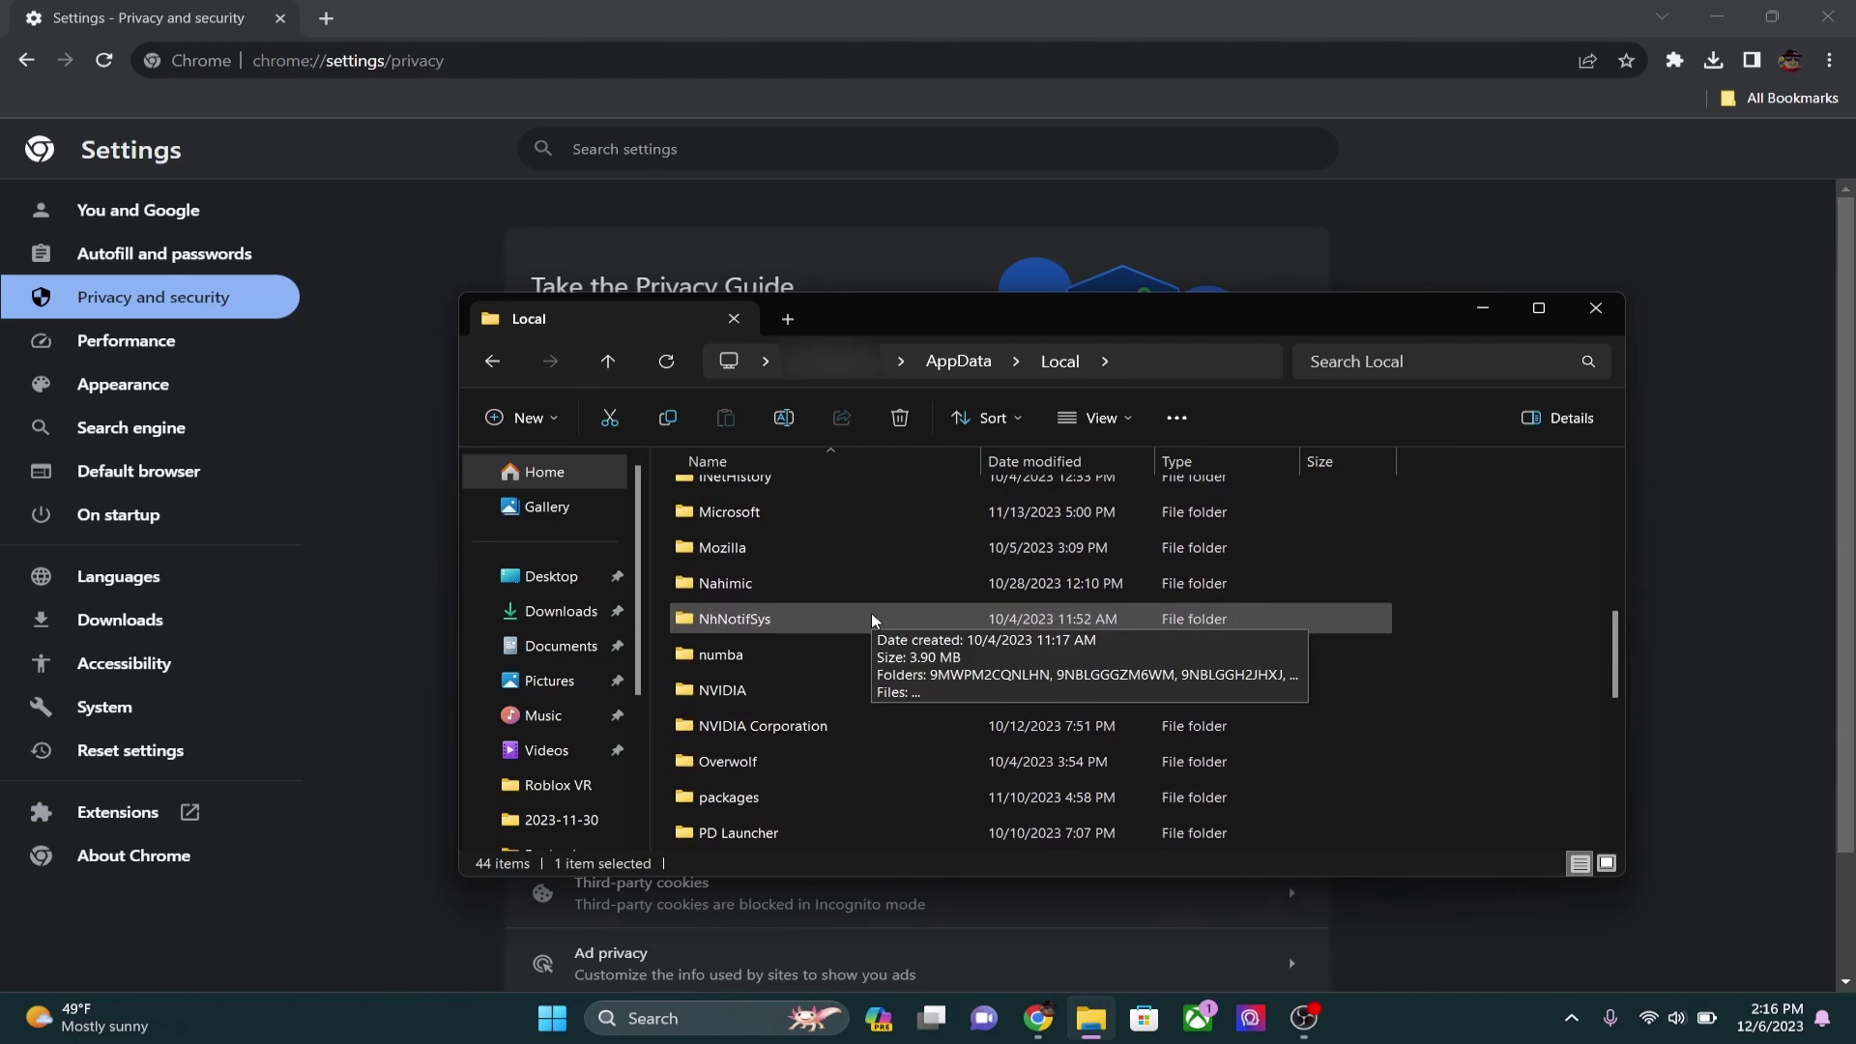
pyautogui.scroll(1, 871, 613)
pyautogui.scroll(2, 872, 613)
pyautogui.scroll(2, 871, 613)
pyautogui.scroll(2, 872, 614)
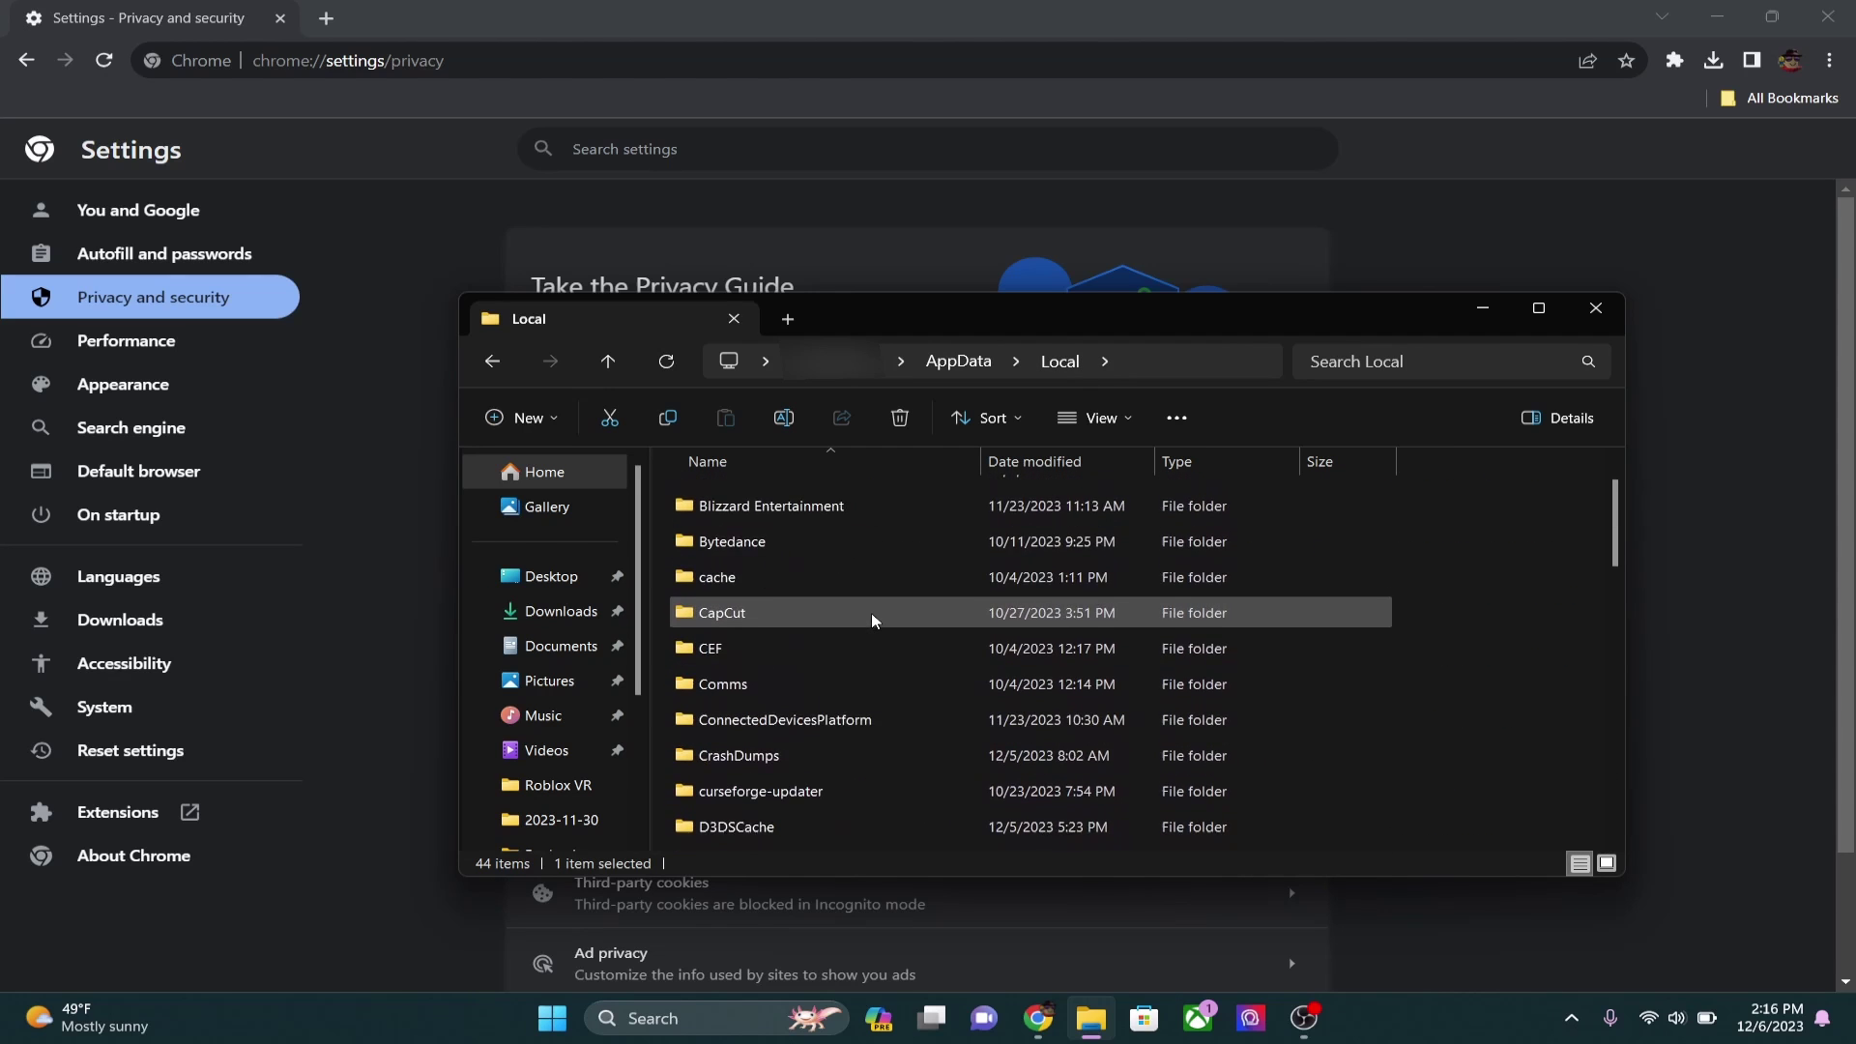
pyautogui.scroll(1, 872, 613)
pyautogui.scroll(-3, 871, 614)
pyautogui.scroll(-2, 872, 614)
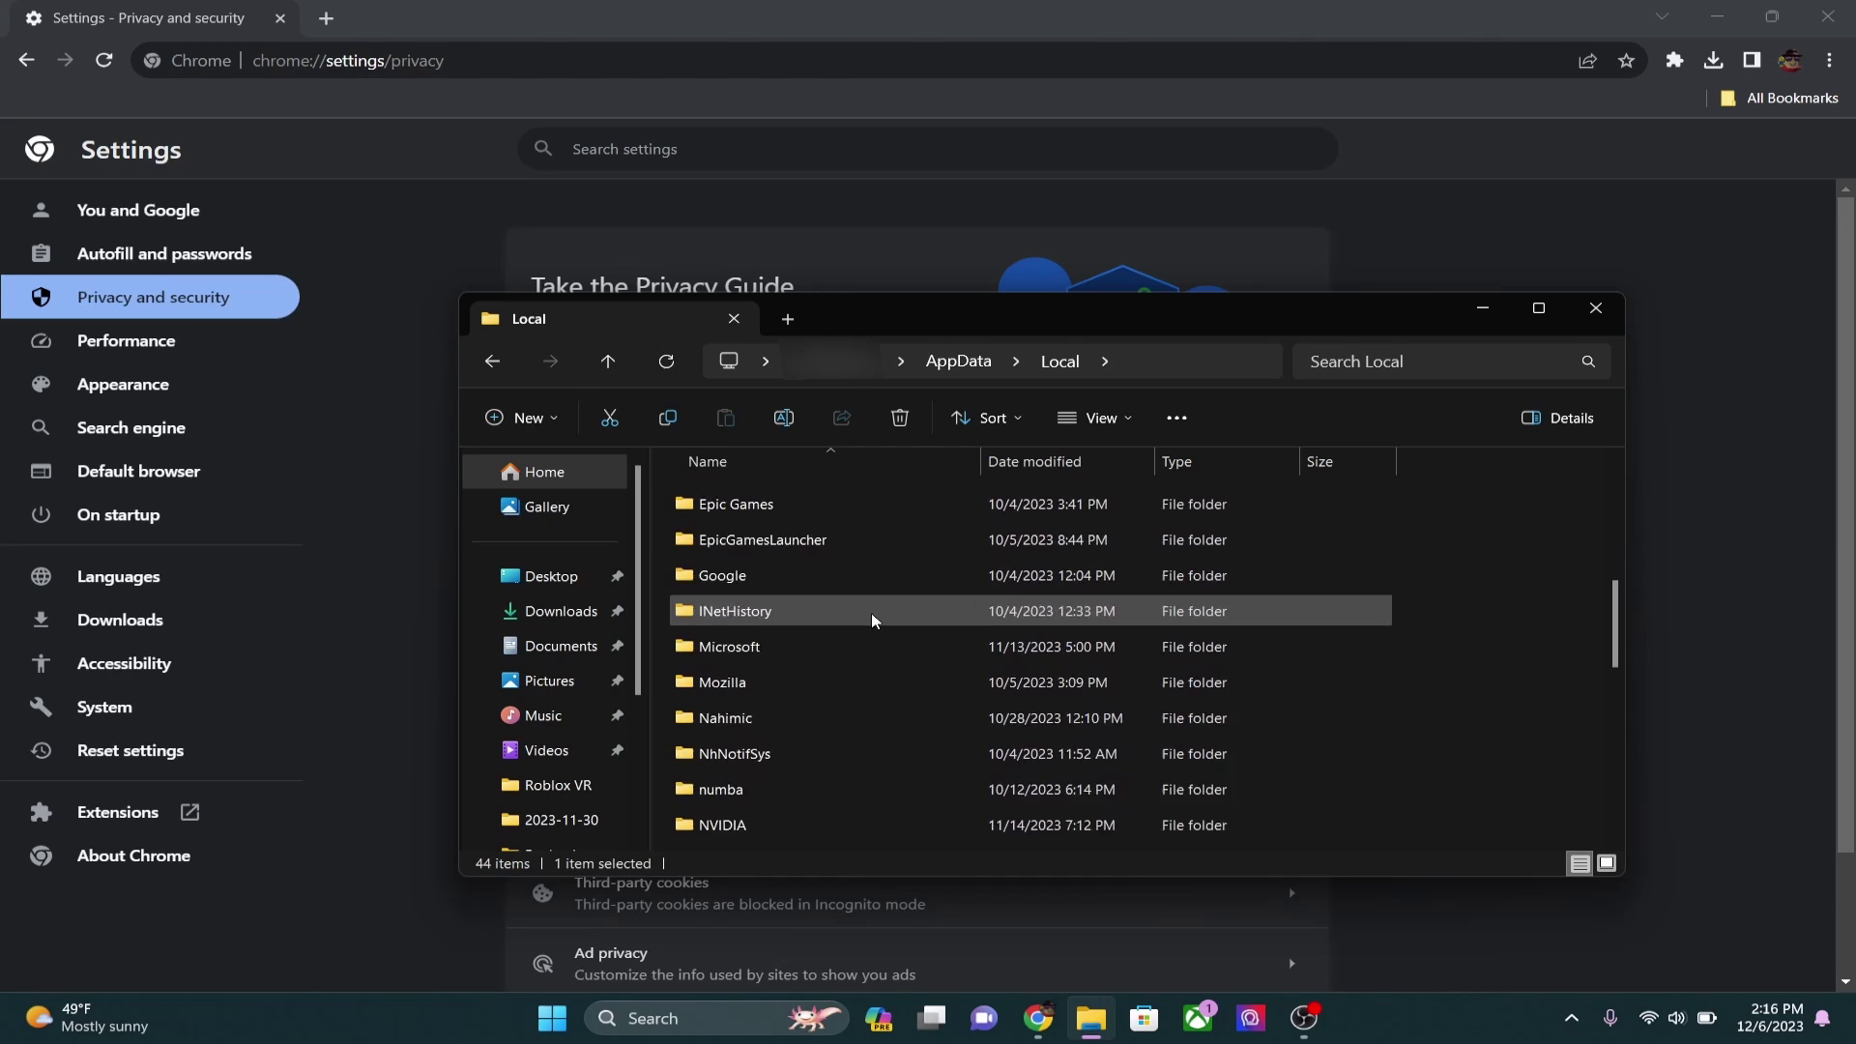
pyautogui.scroll(-1, 872, 613)
pyautogui.scroll(-2, 871, 613)
pyautogui.scroll(-1, 872, 613)
pyautogui.scroll(-1, 872, 614)
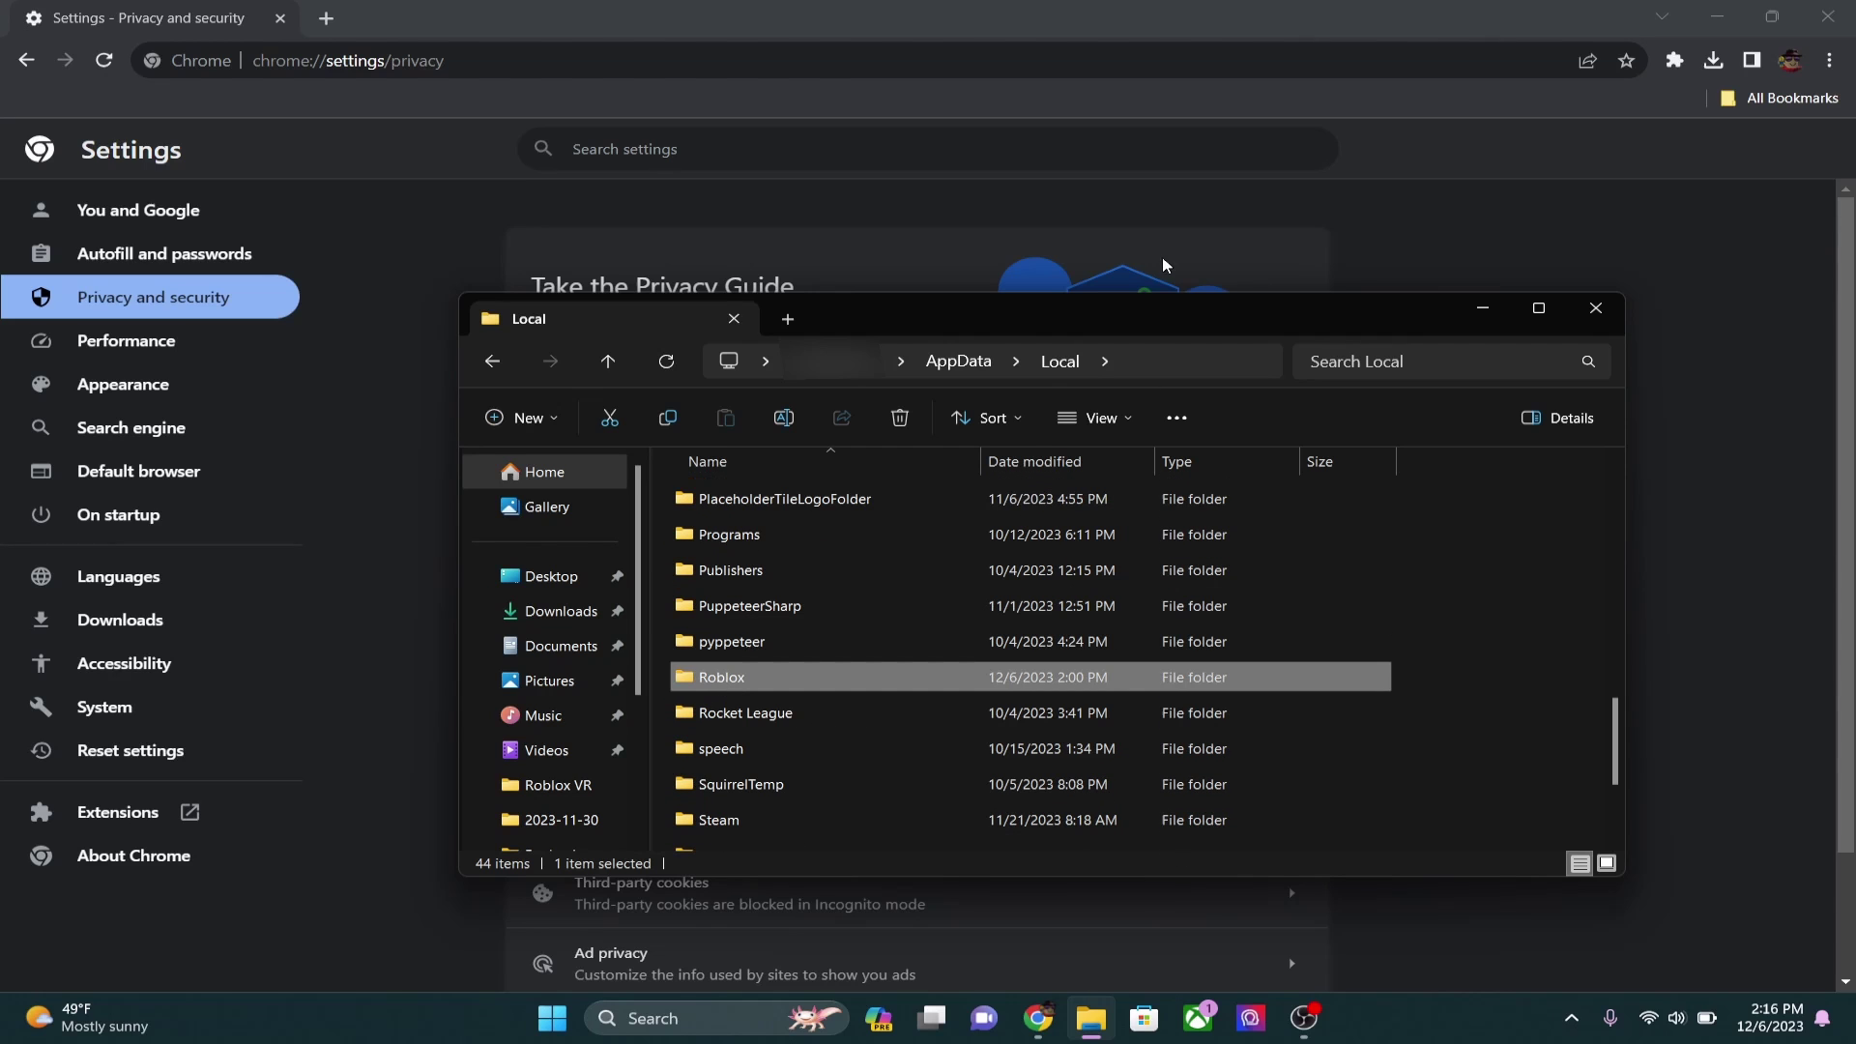
pyautogui.click(899, 419)
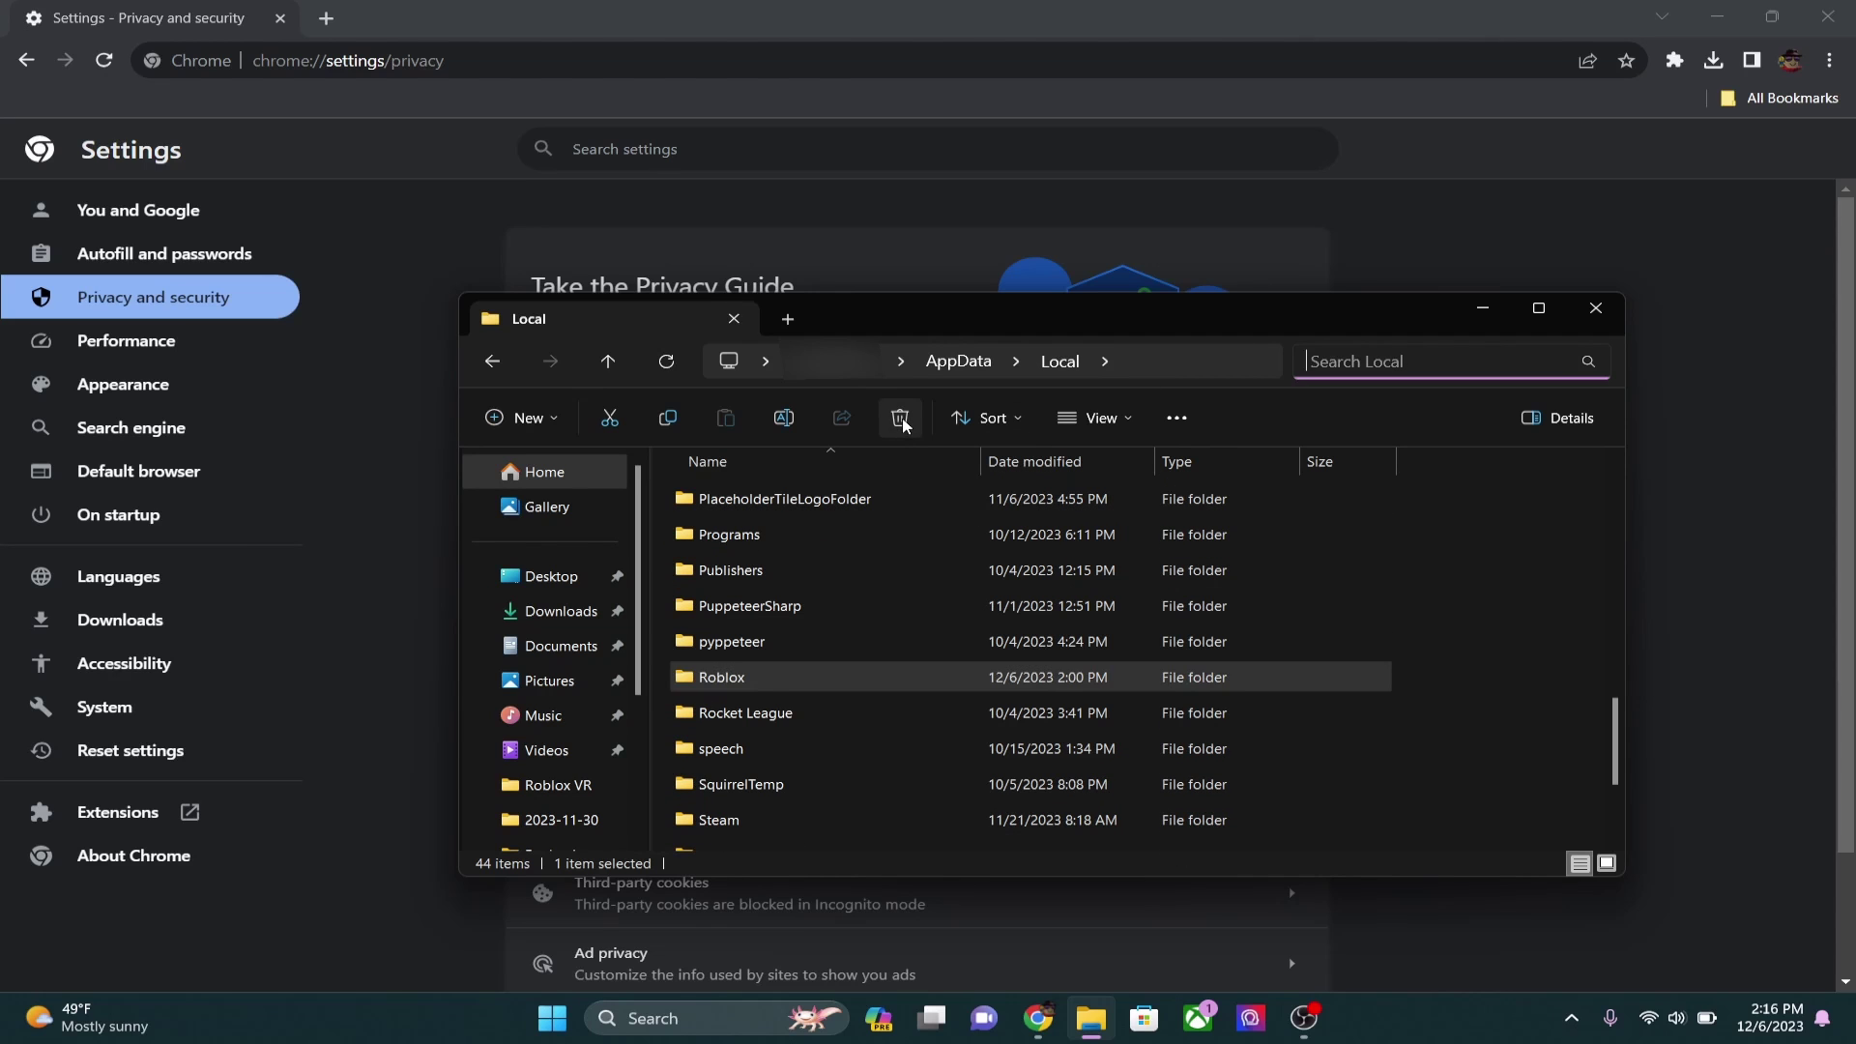
pyautogui.click(670, 1015)
pyautogui.write('re')
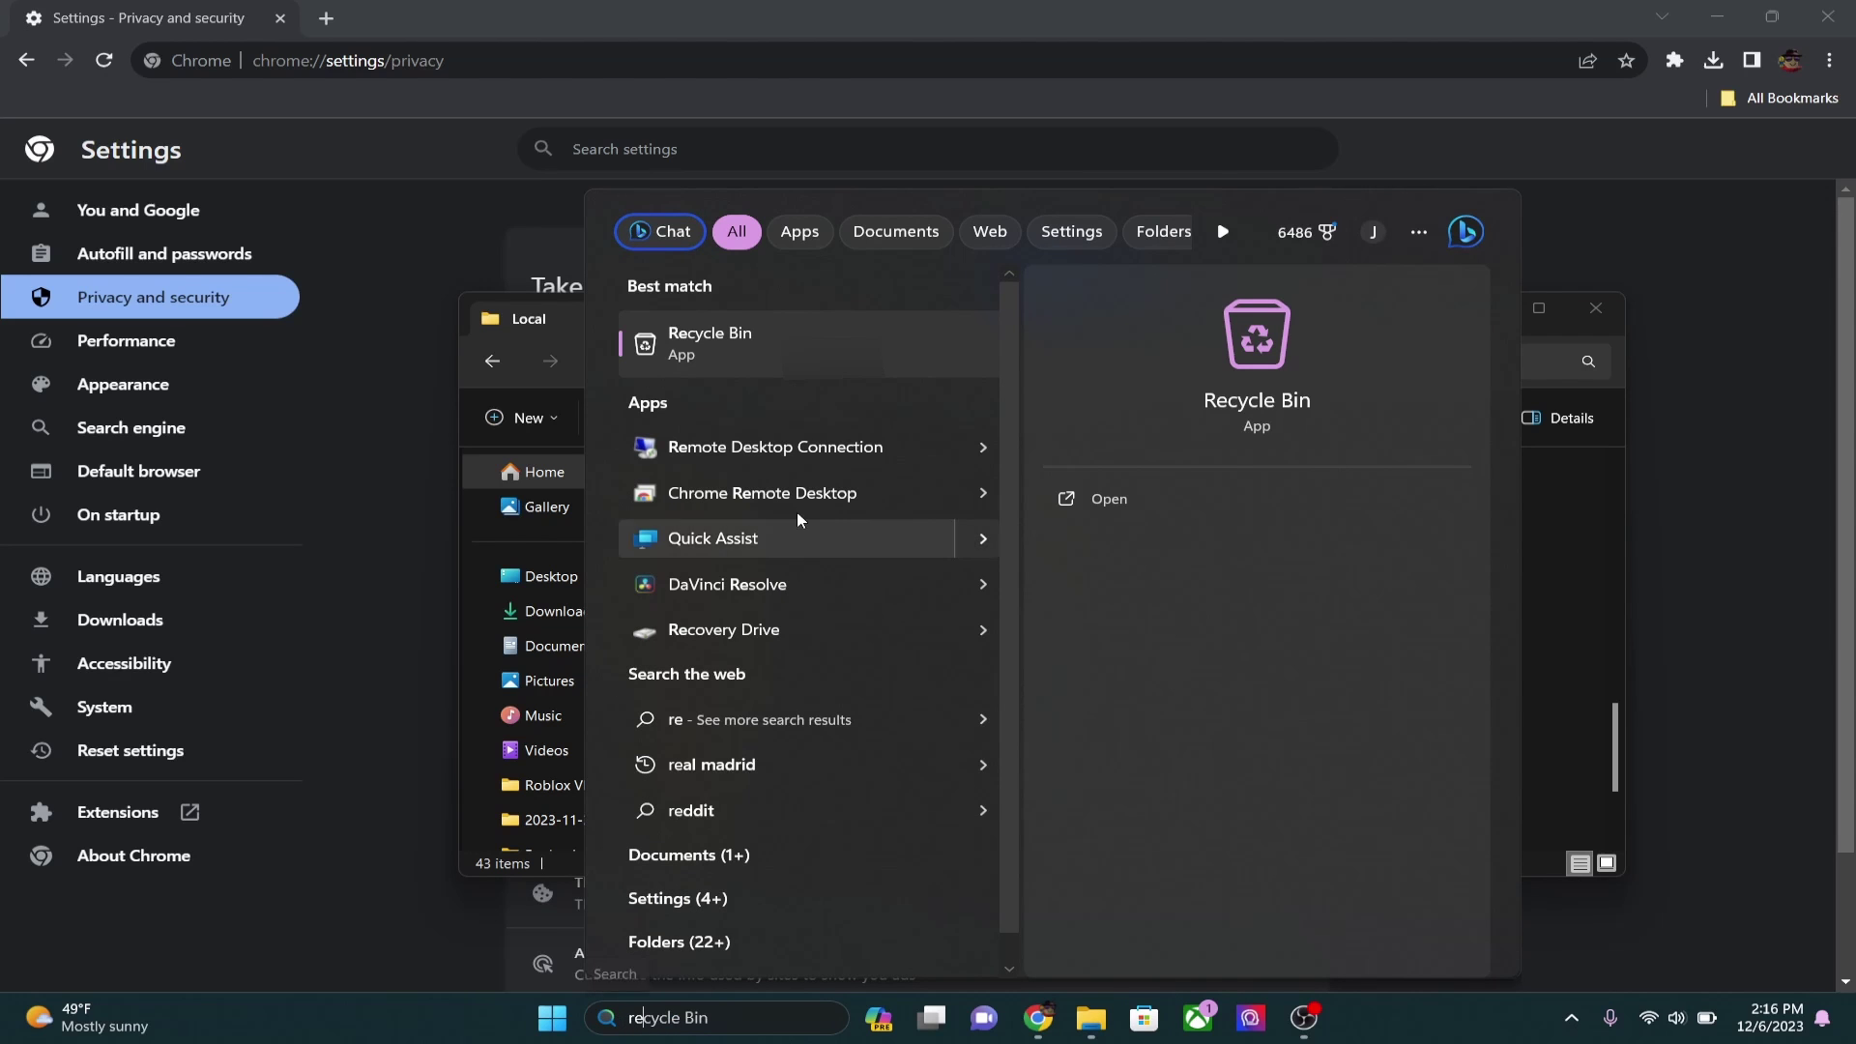
pyautogui.click(709, 336)
pyautogui.click(805, 528)
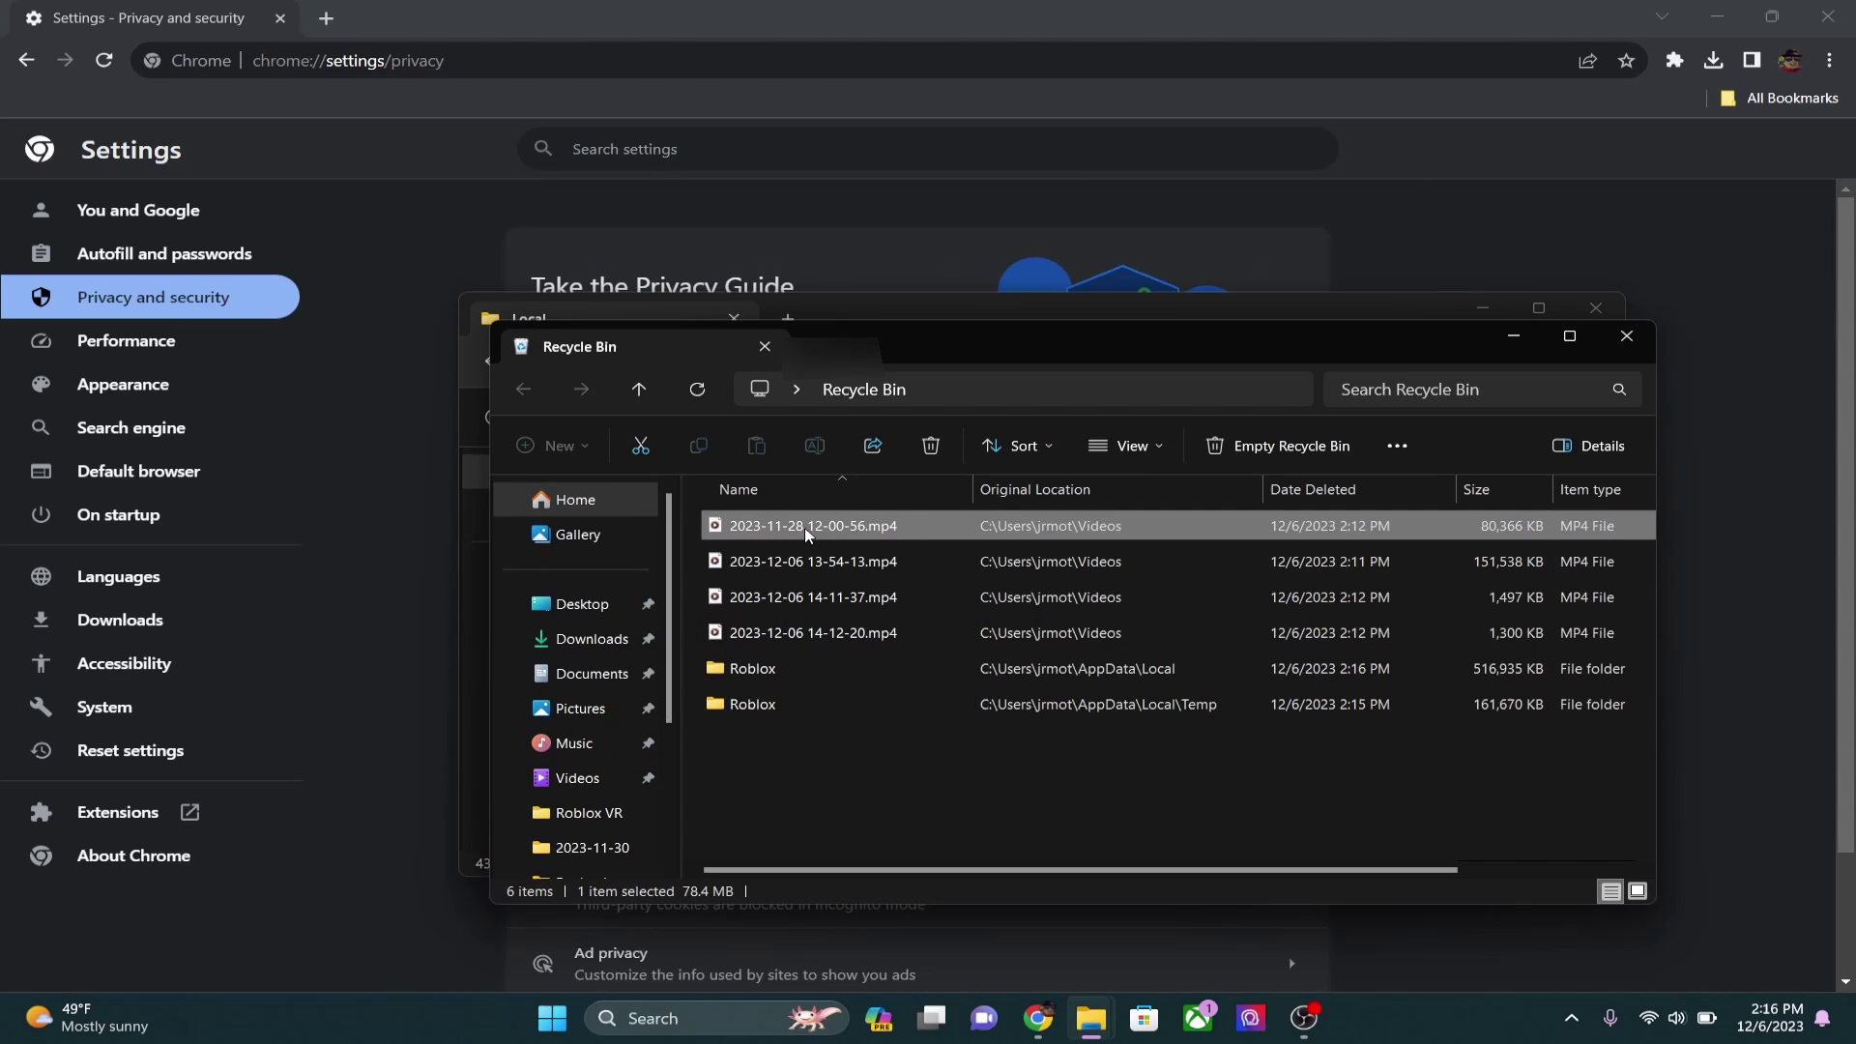
pyautogui.hotkey('ctrl', 'a')
pyautogui.press('Delete')
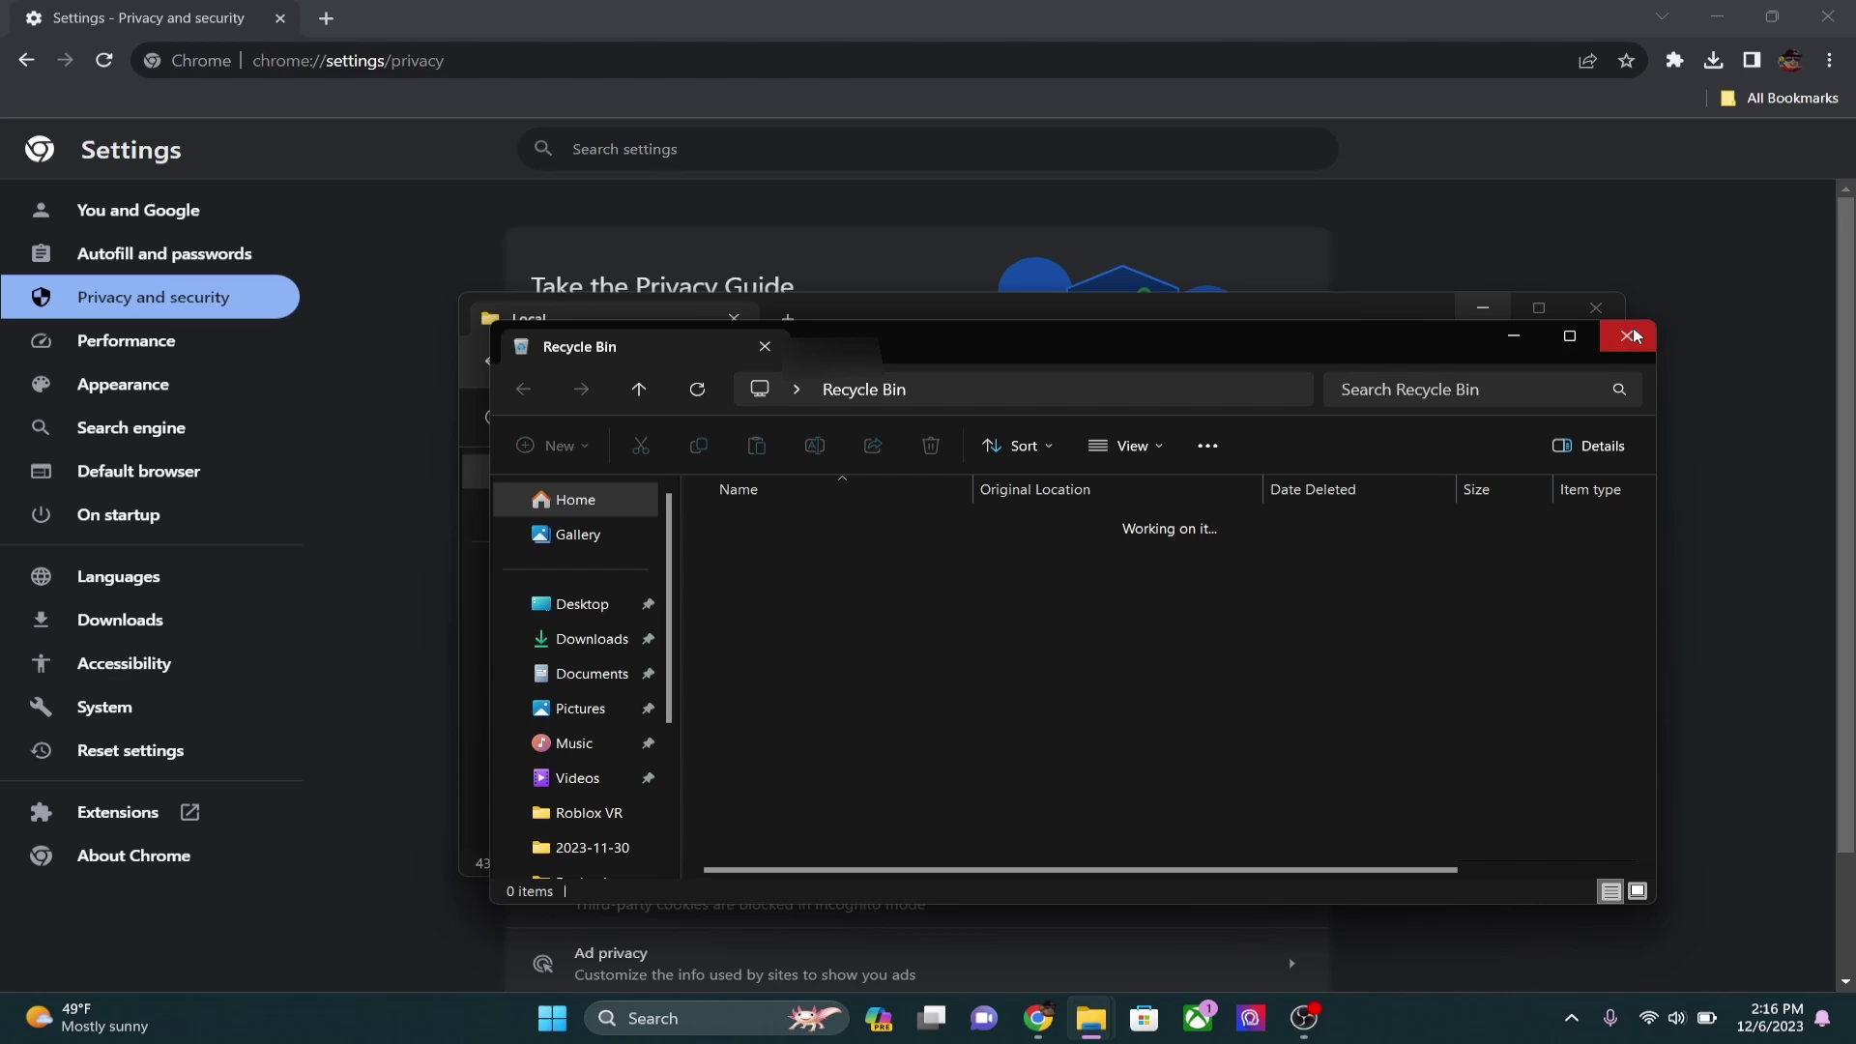
# Step: Close the Recycle Bin, open roblox.com/home in a new tab, and play BedWars [UMEKO KIT]
pyautogui.click(1627, 336)
pyautogui.click(325, 17)
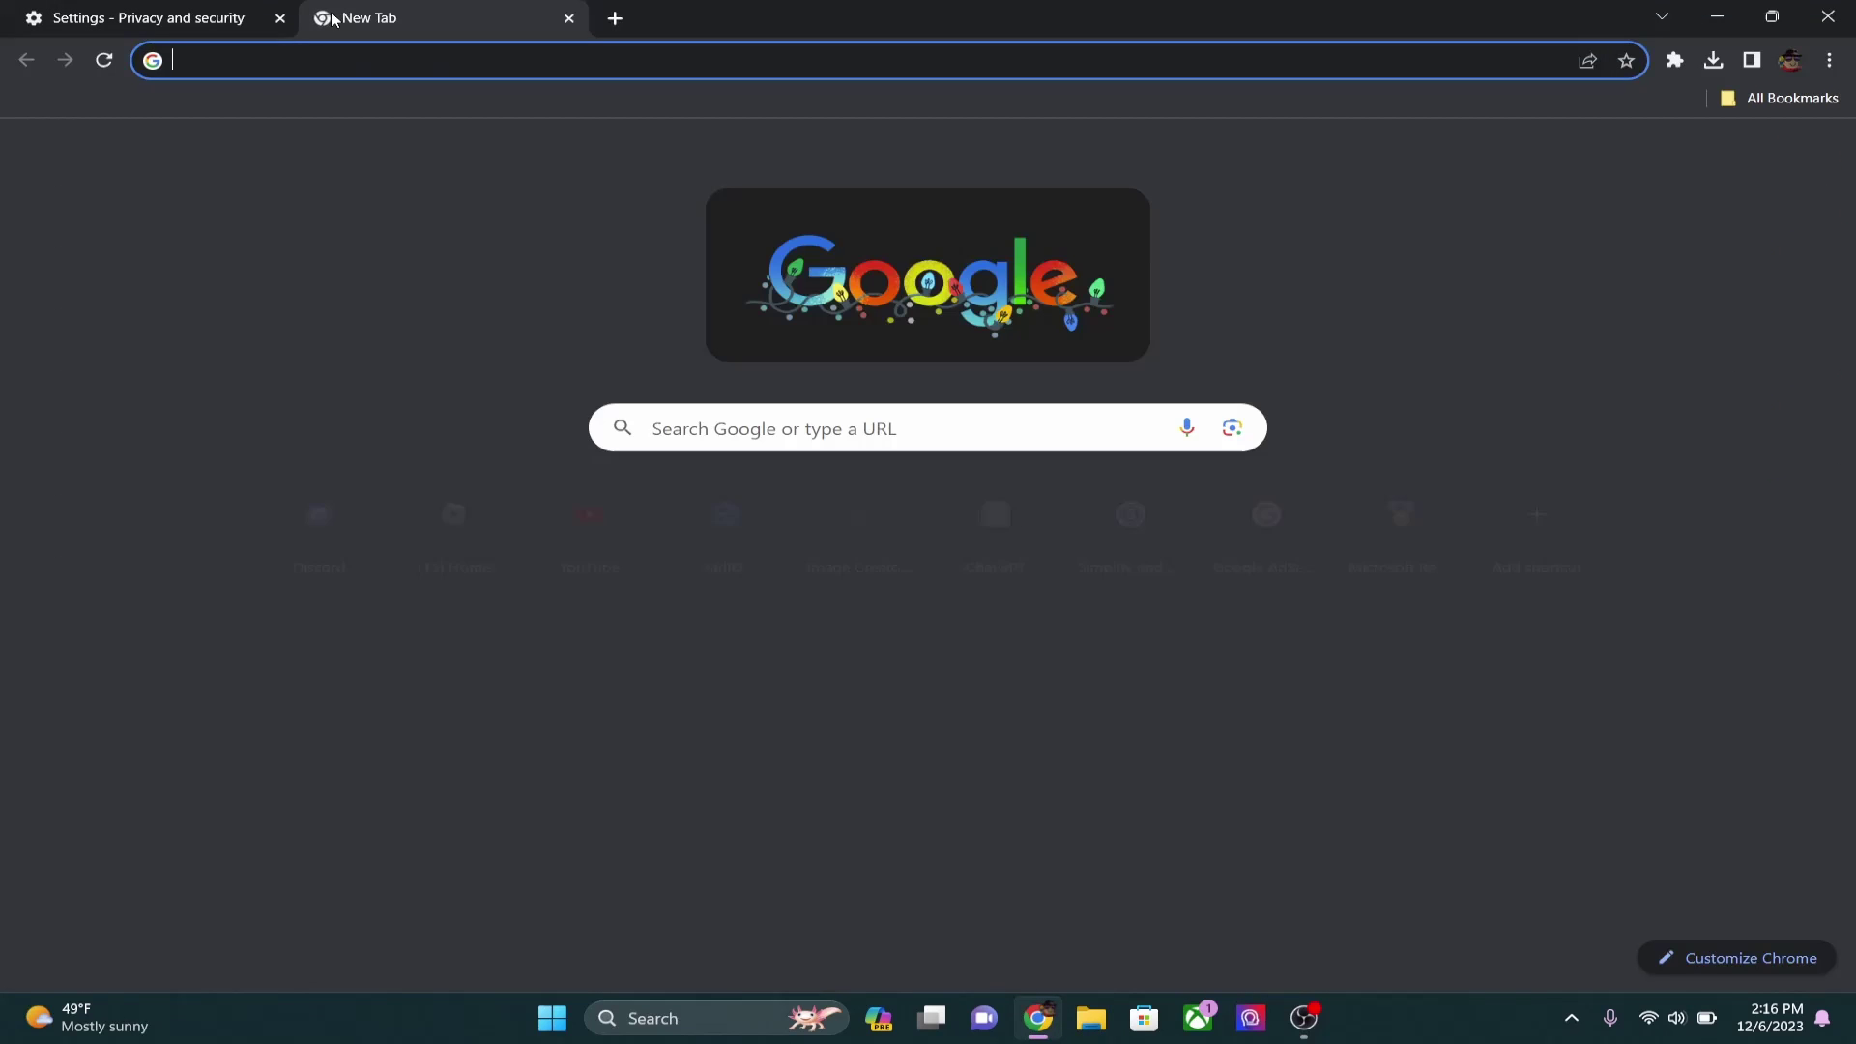
pyautogui.write('roblo')
pyautogui.press('Return')
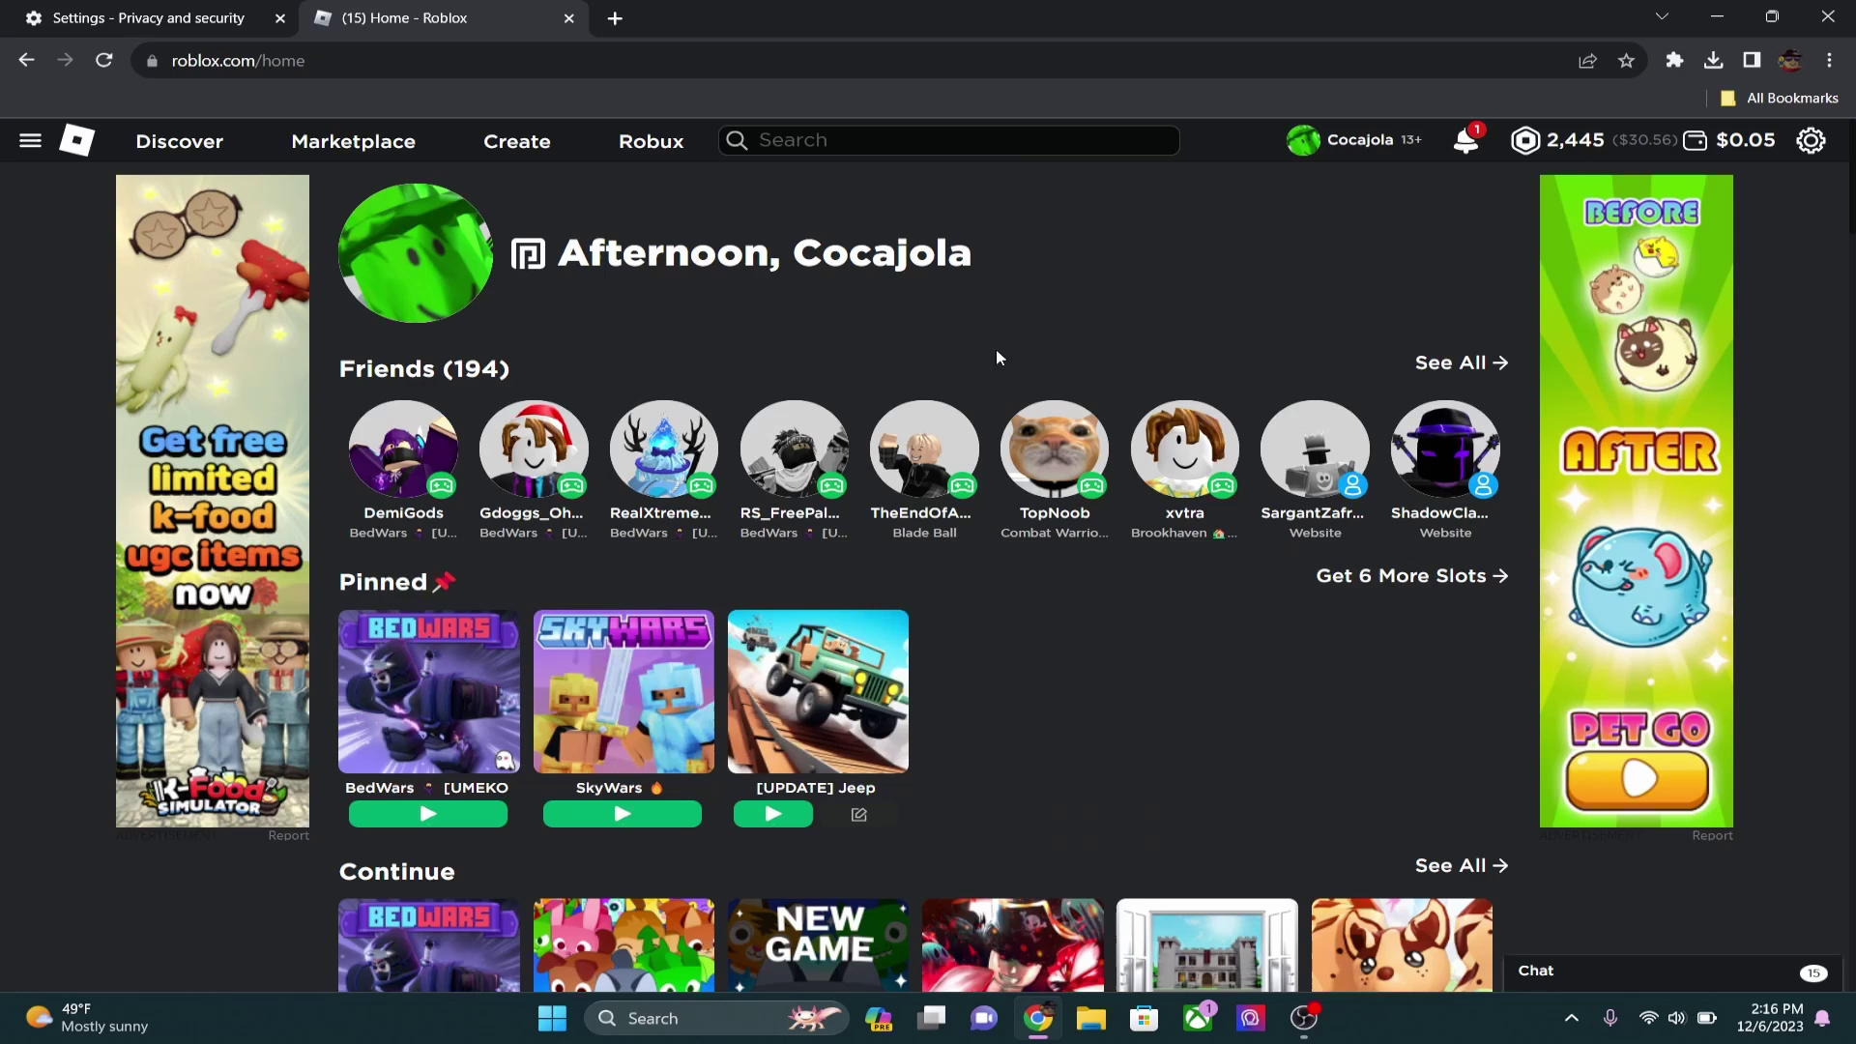
pyautogui.scroll(-3, 920, 309)
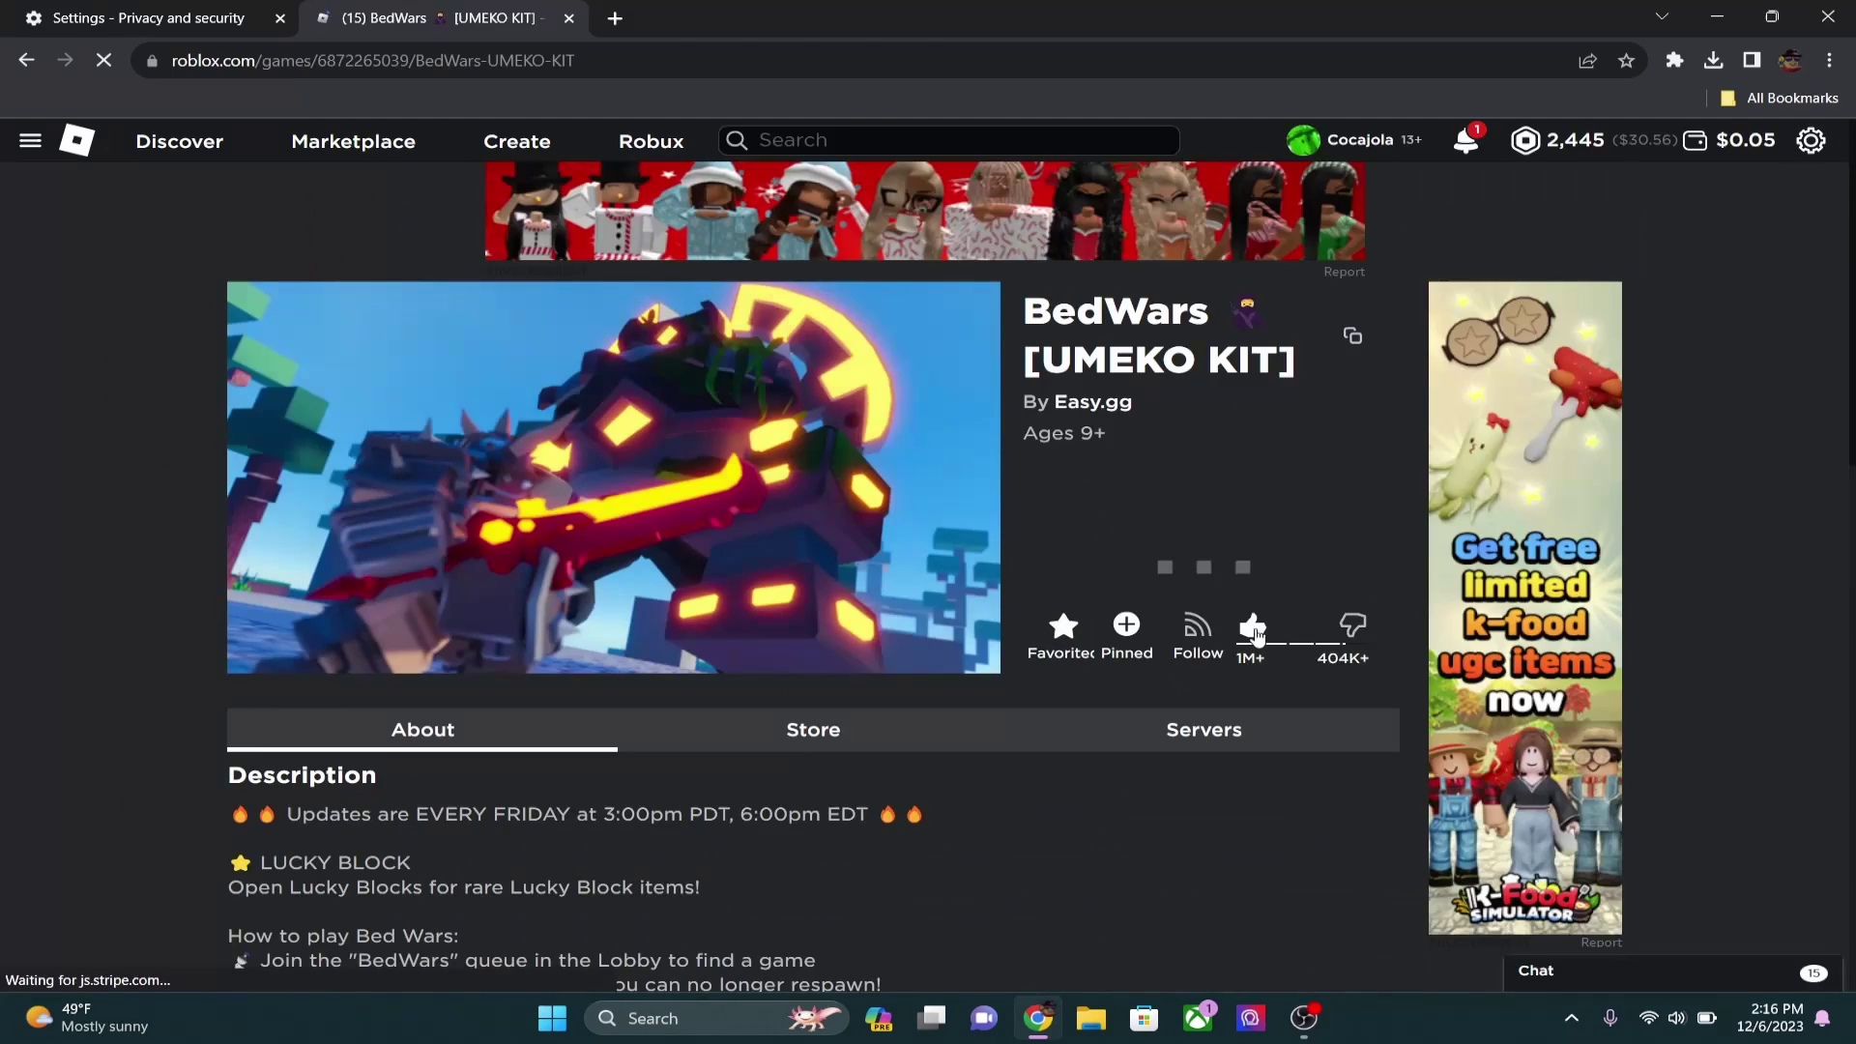
pyautogui.click(1130, 558)
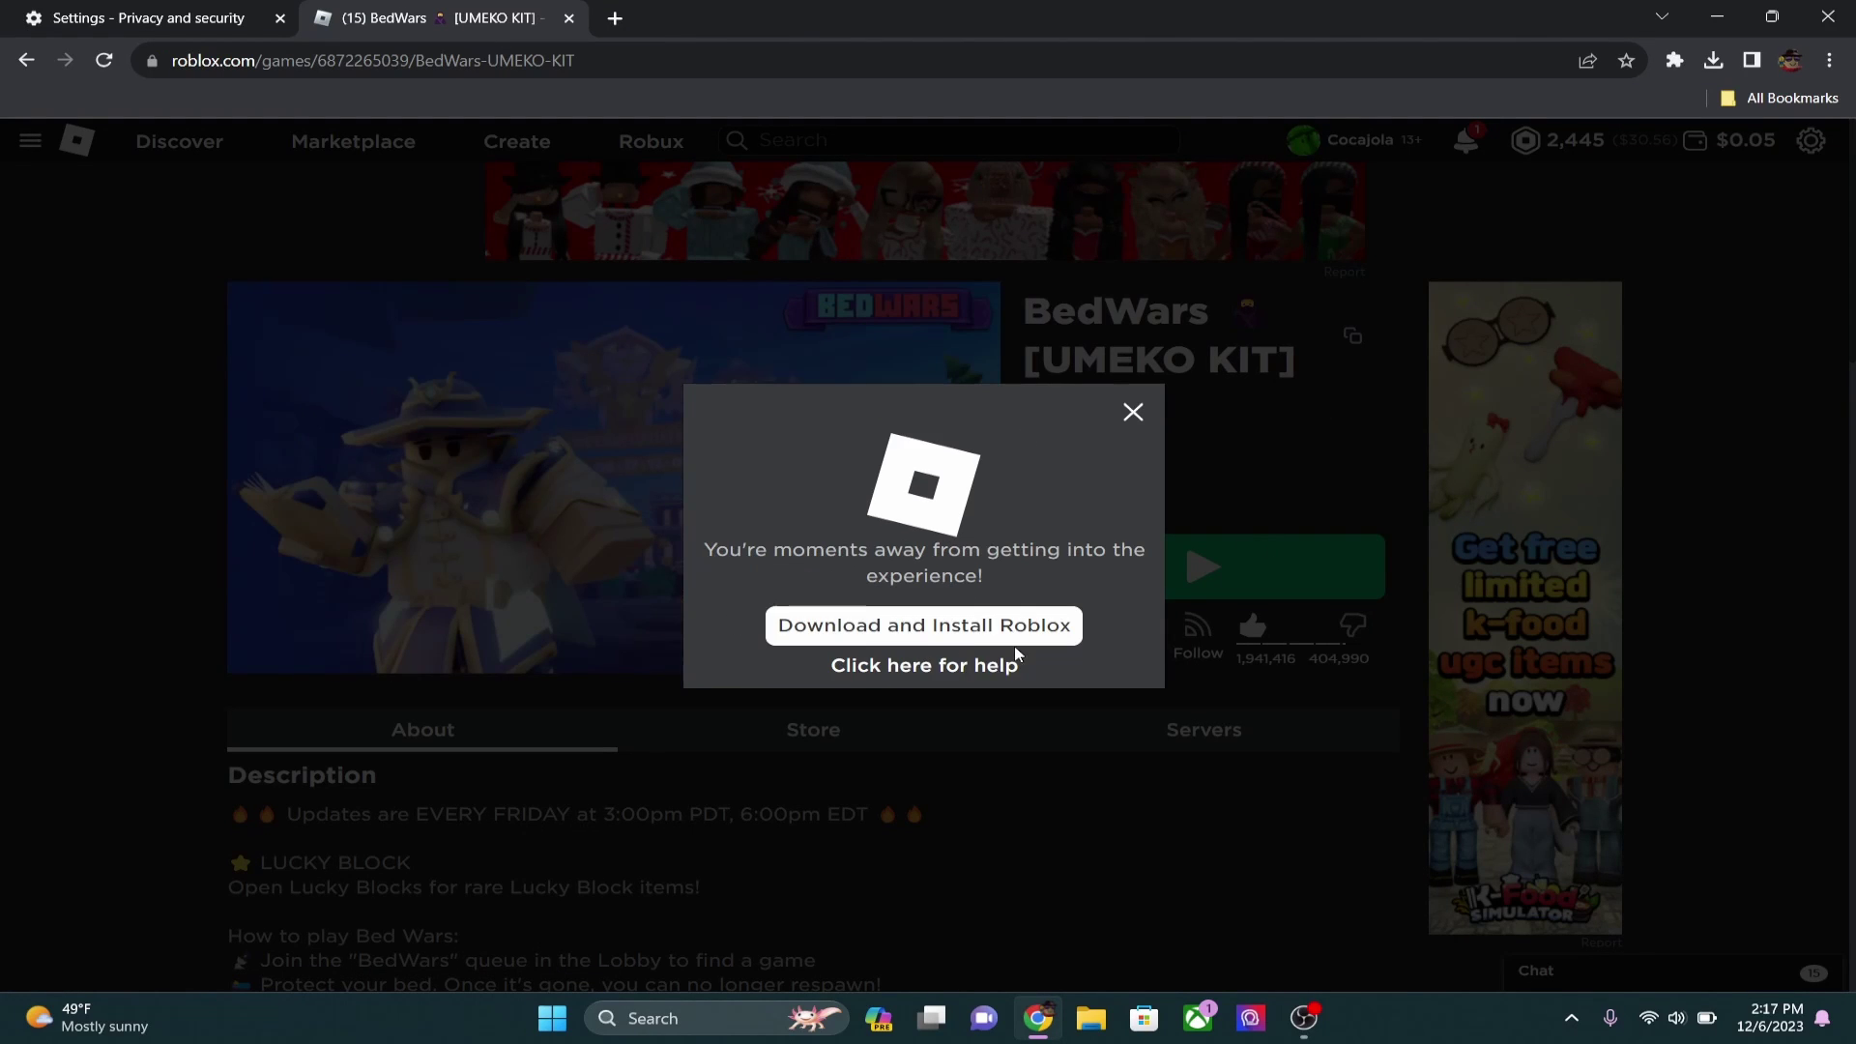
# Step: Run RobloxPlayerInstaller.exe from Chrome's recent downloads list
pyautogui.click(1715, 64)
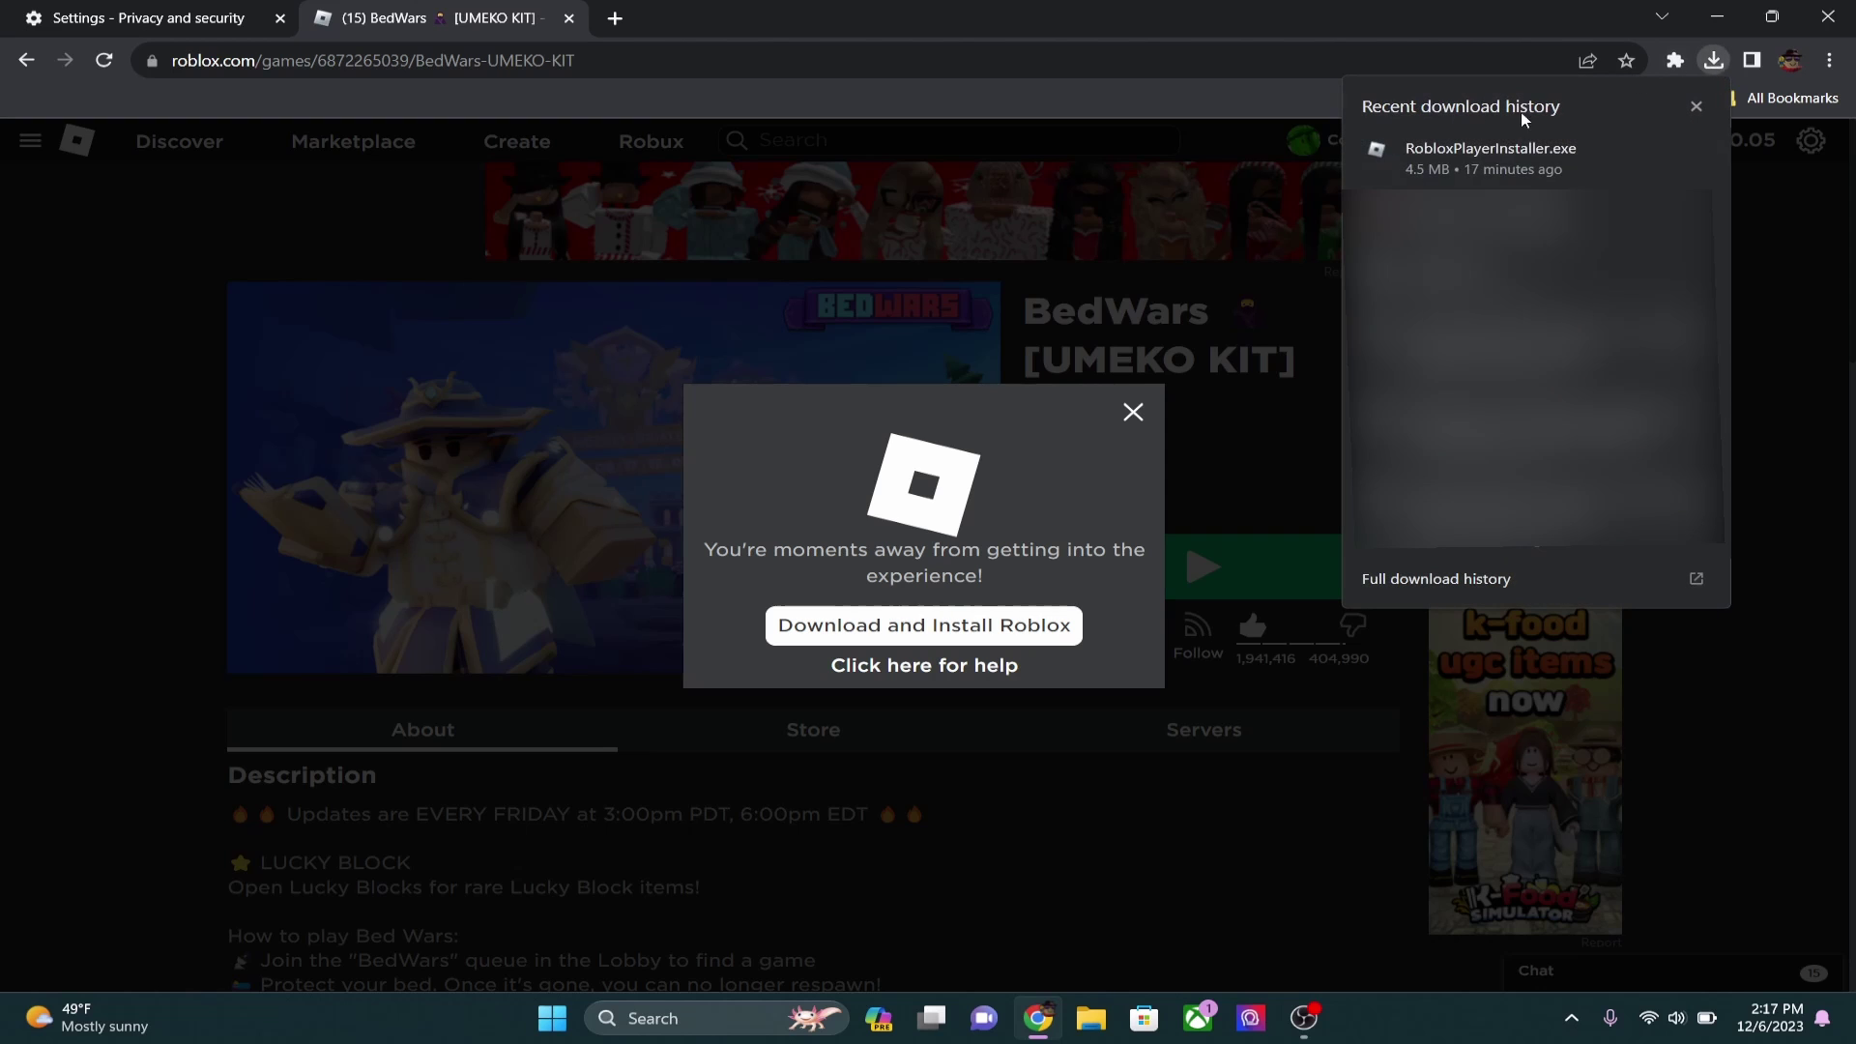
pyautogui.moveTo(1508, 159)
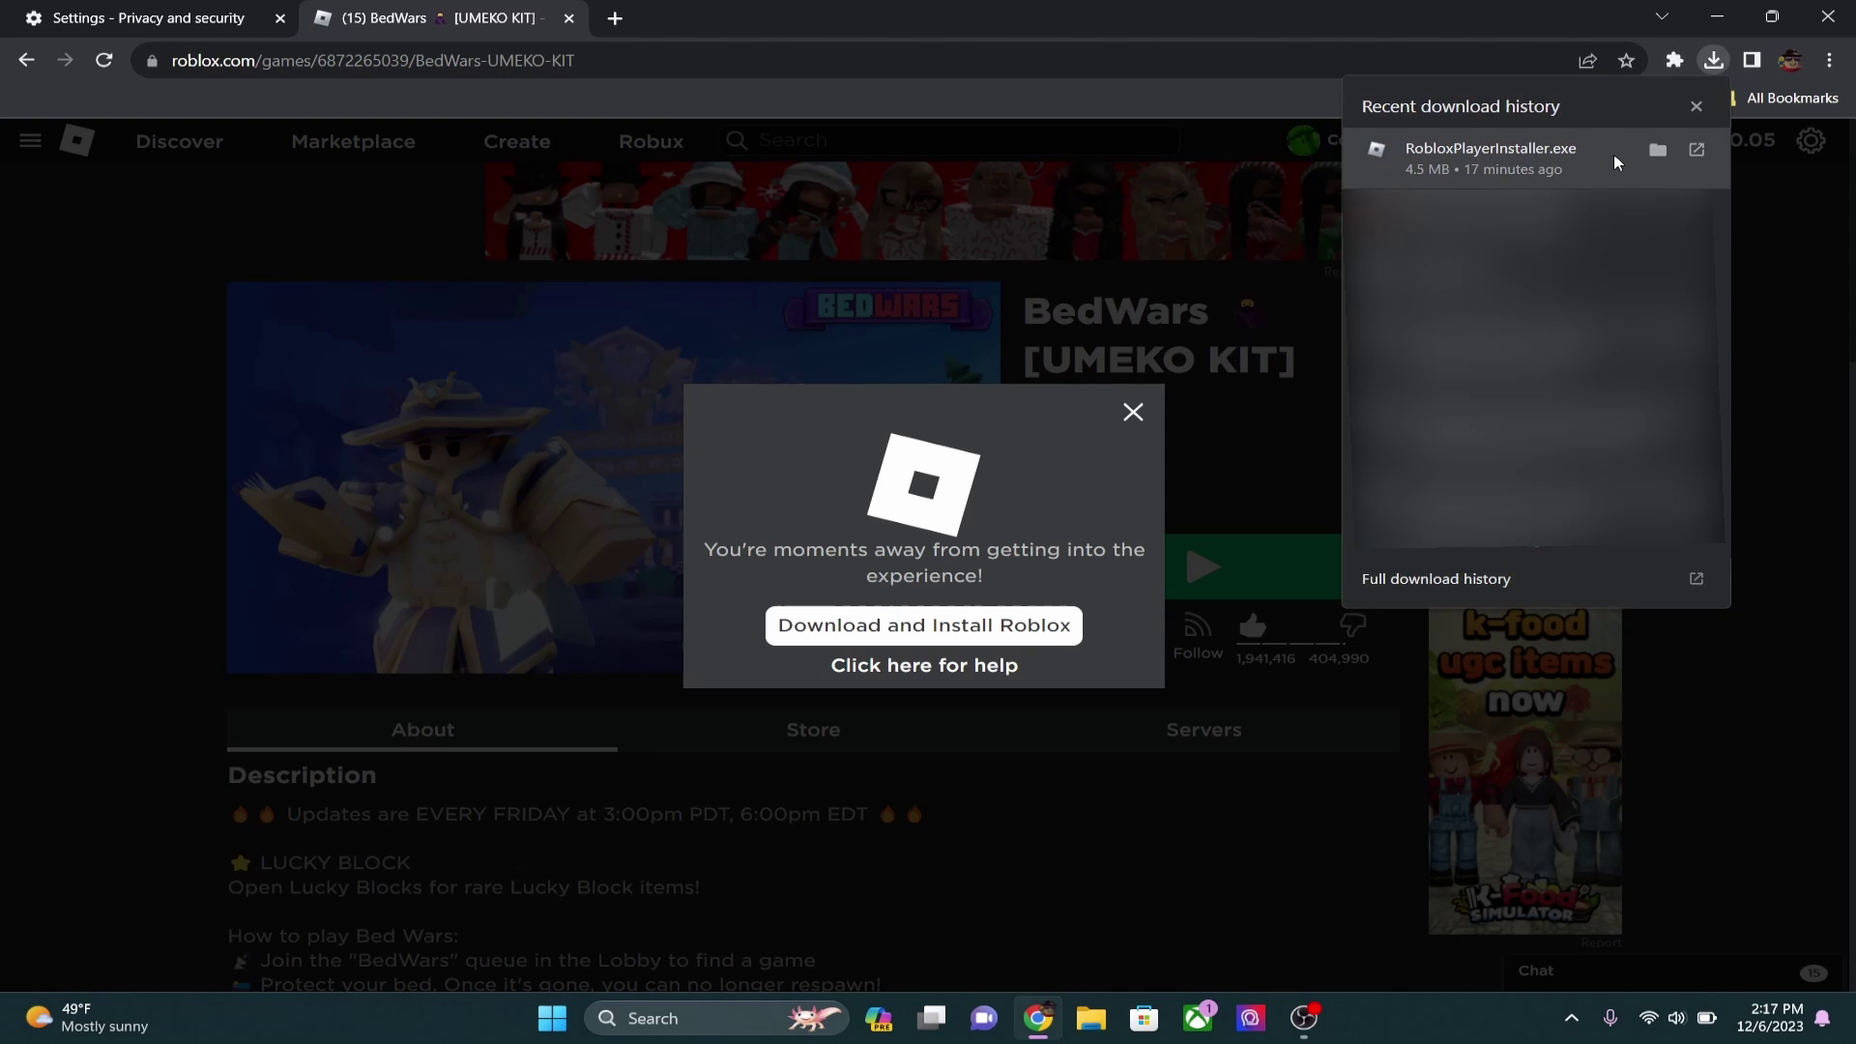
pyautogui.click(1494, 166)
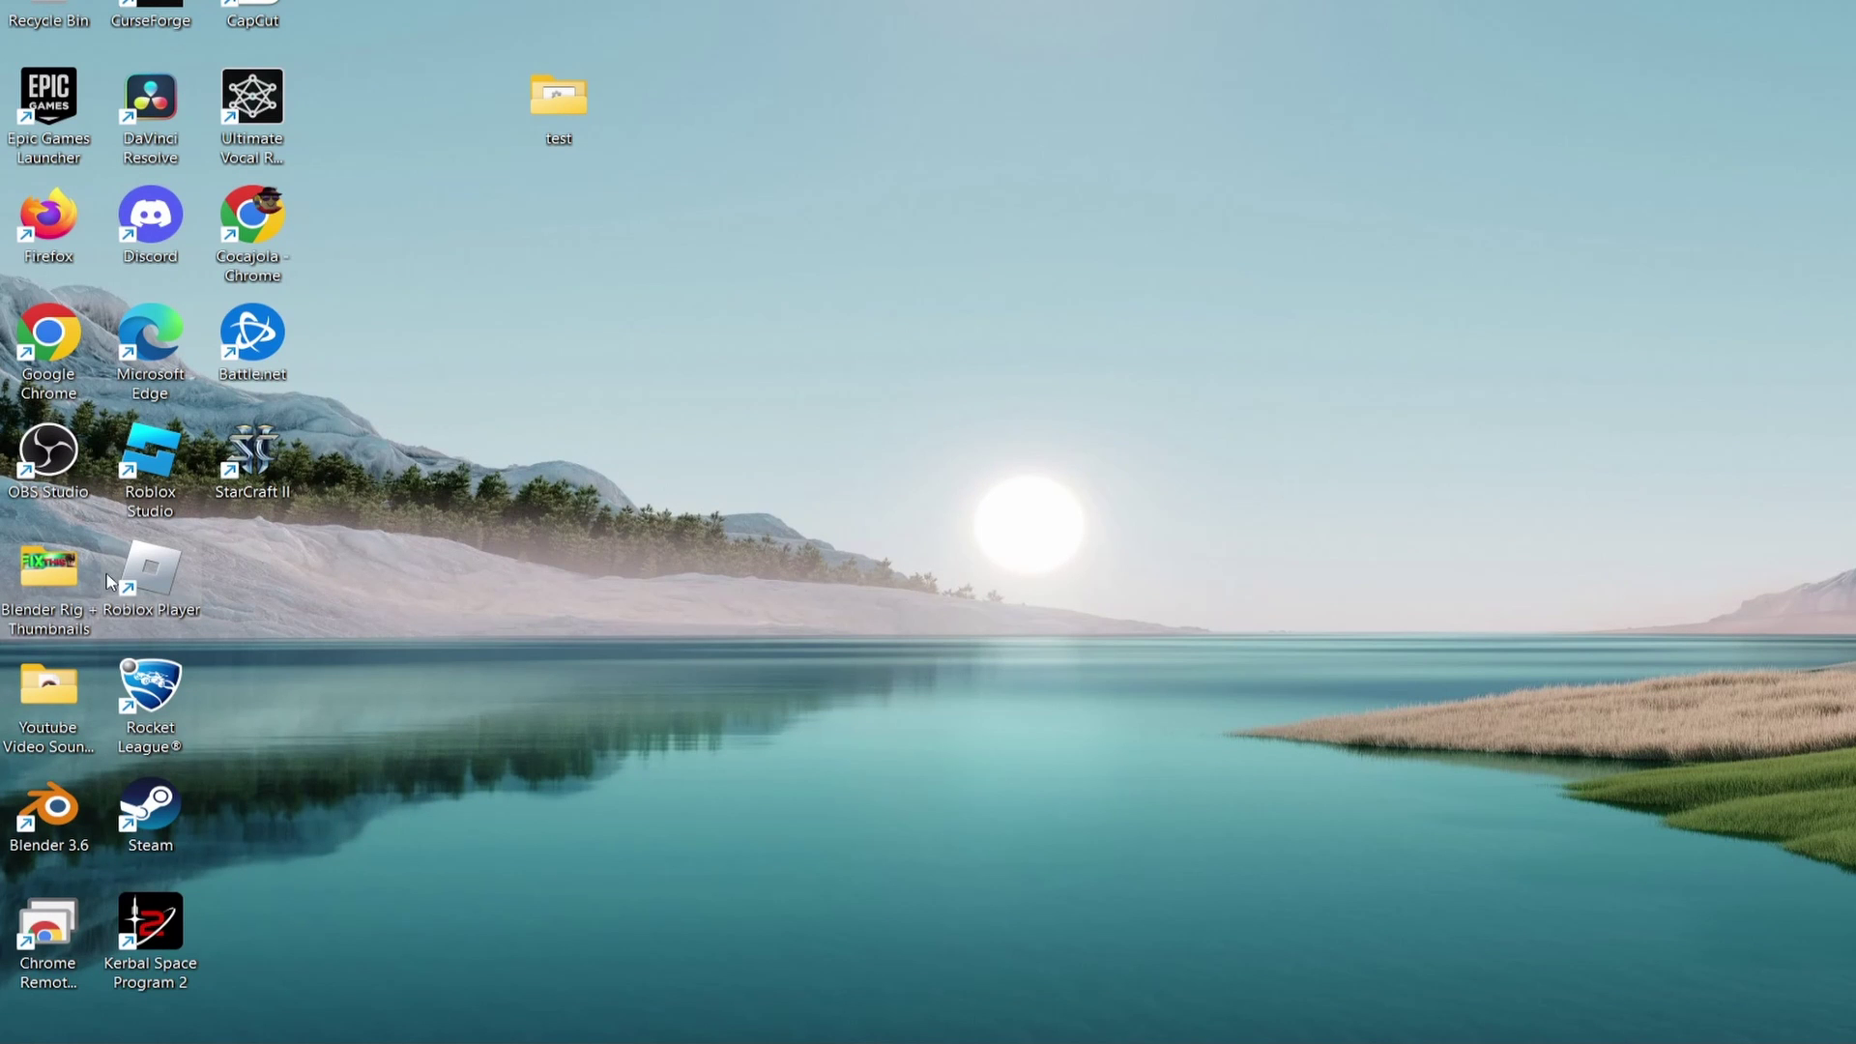
# Step: Make the Roblox Player shortcut run as administrator without fullscreen optimizations, and apply
pyautogui.rightClick(151, 581)
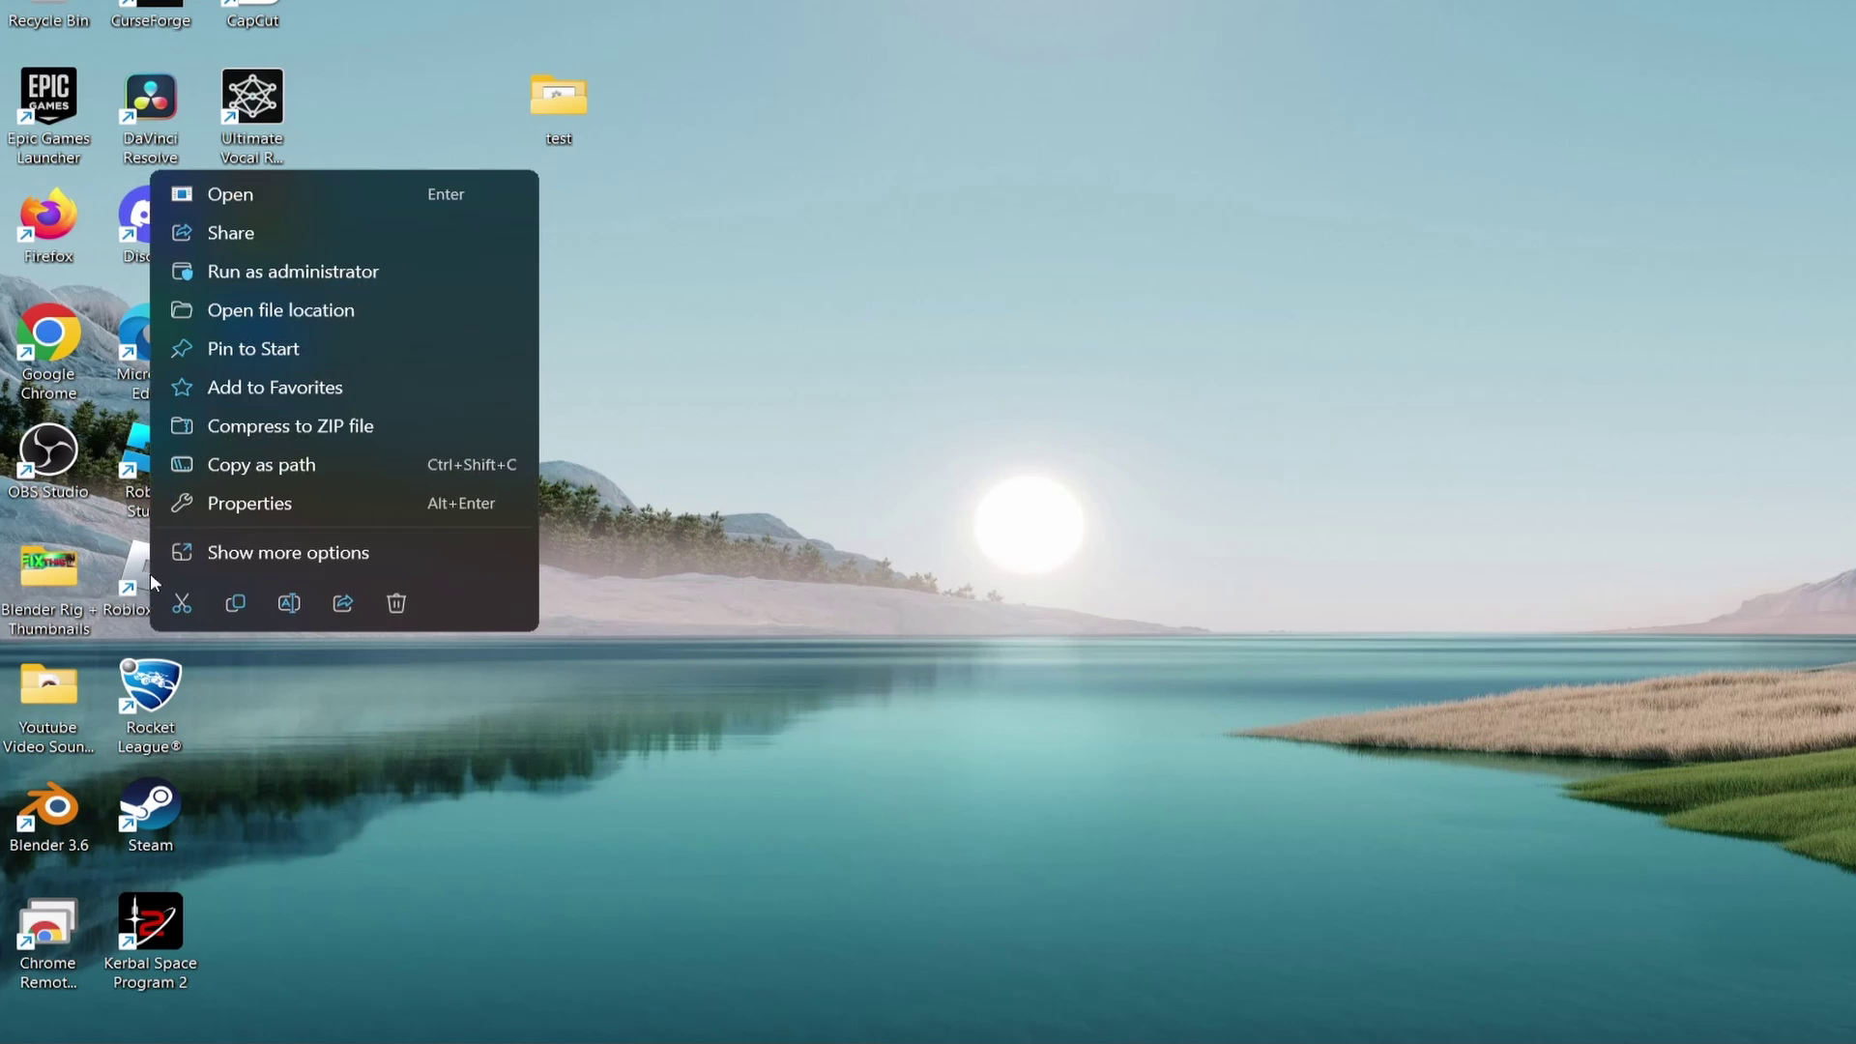
pyautogui.click(248, 495)
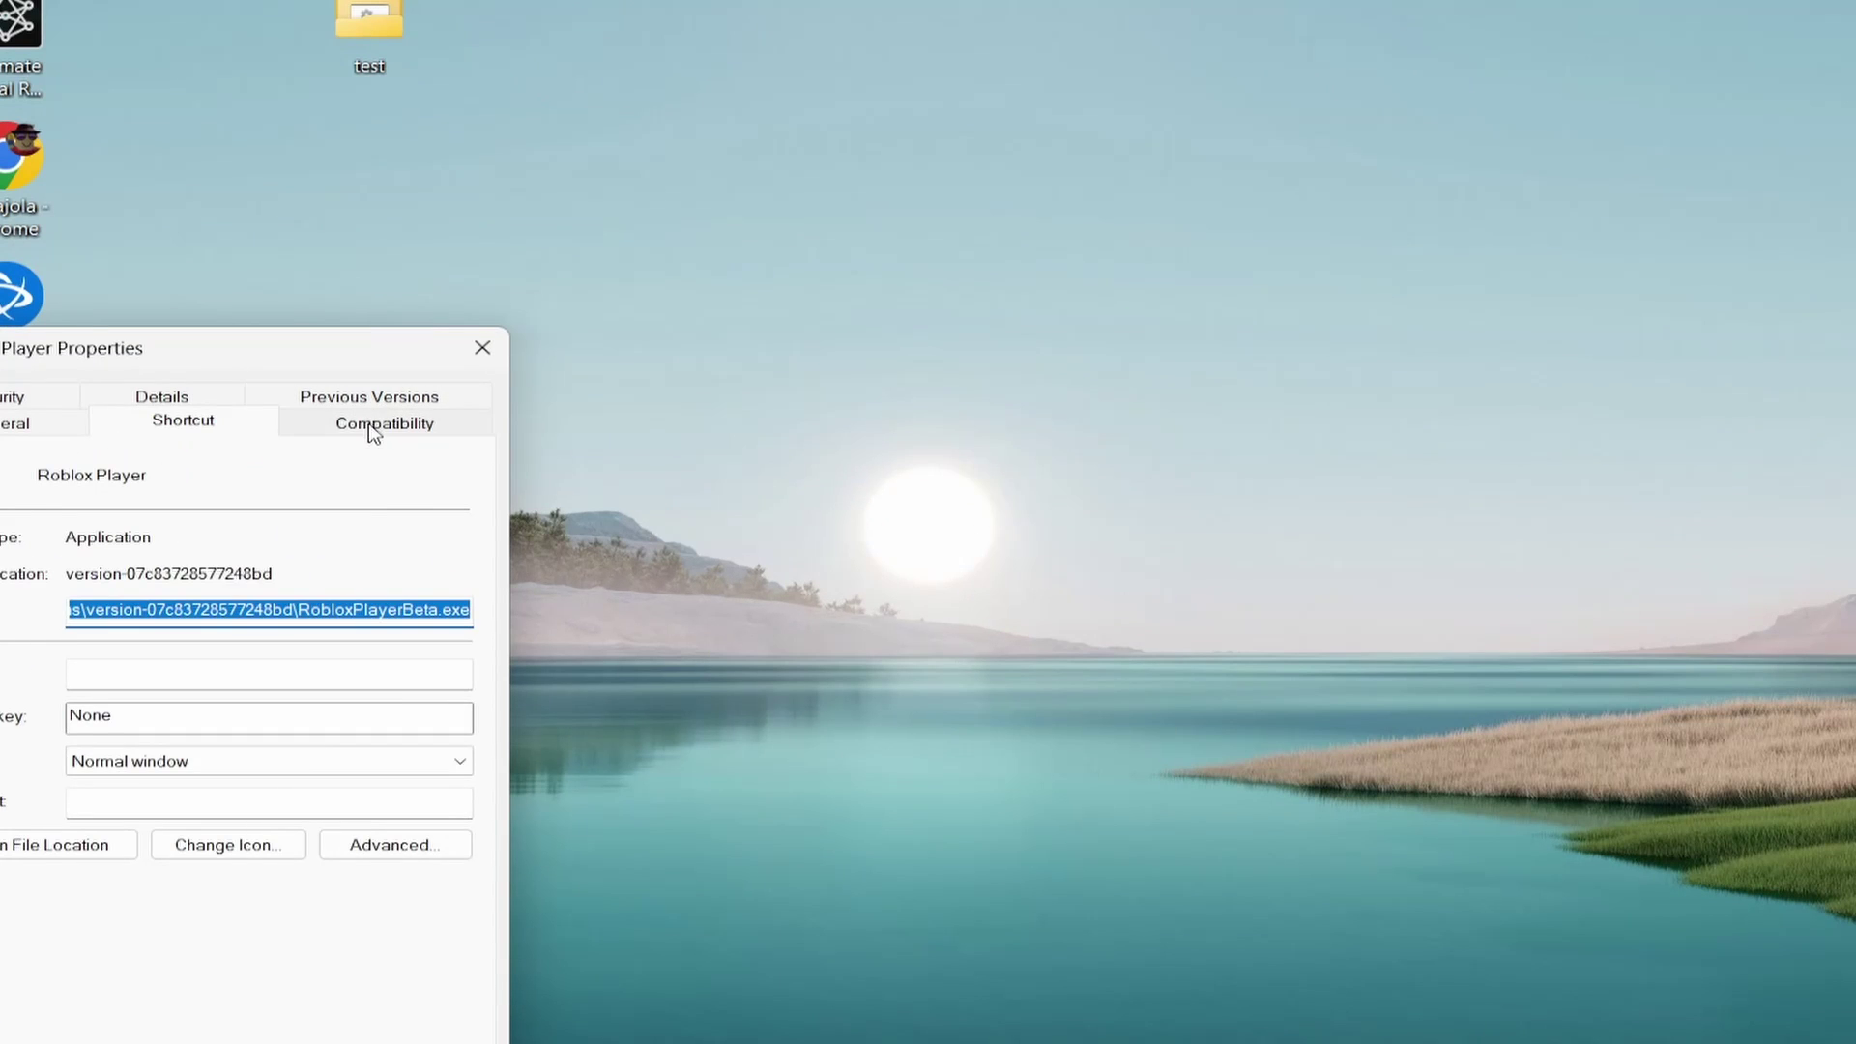
pyautogui.click(371, 433)
pyautogui.moveTo(139, 364); pyautogui.dragTo(510, 125)
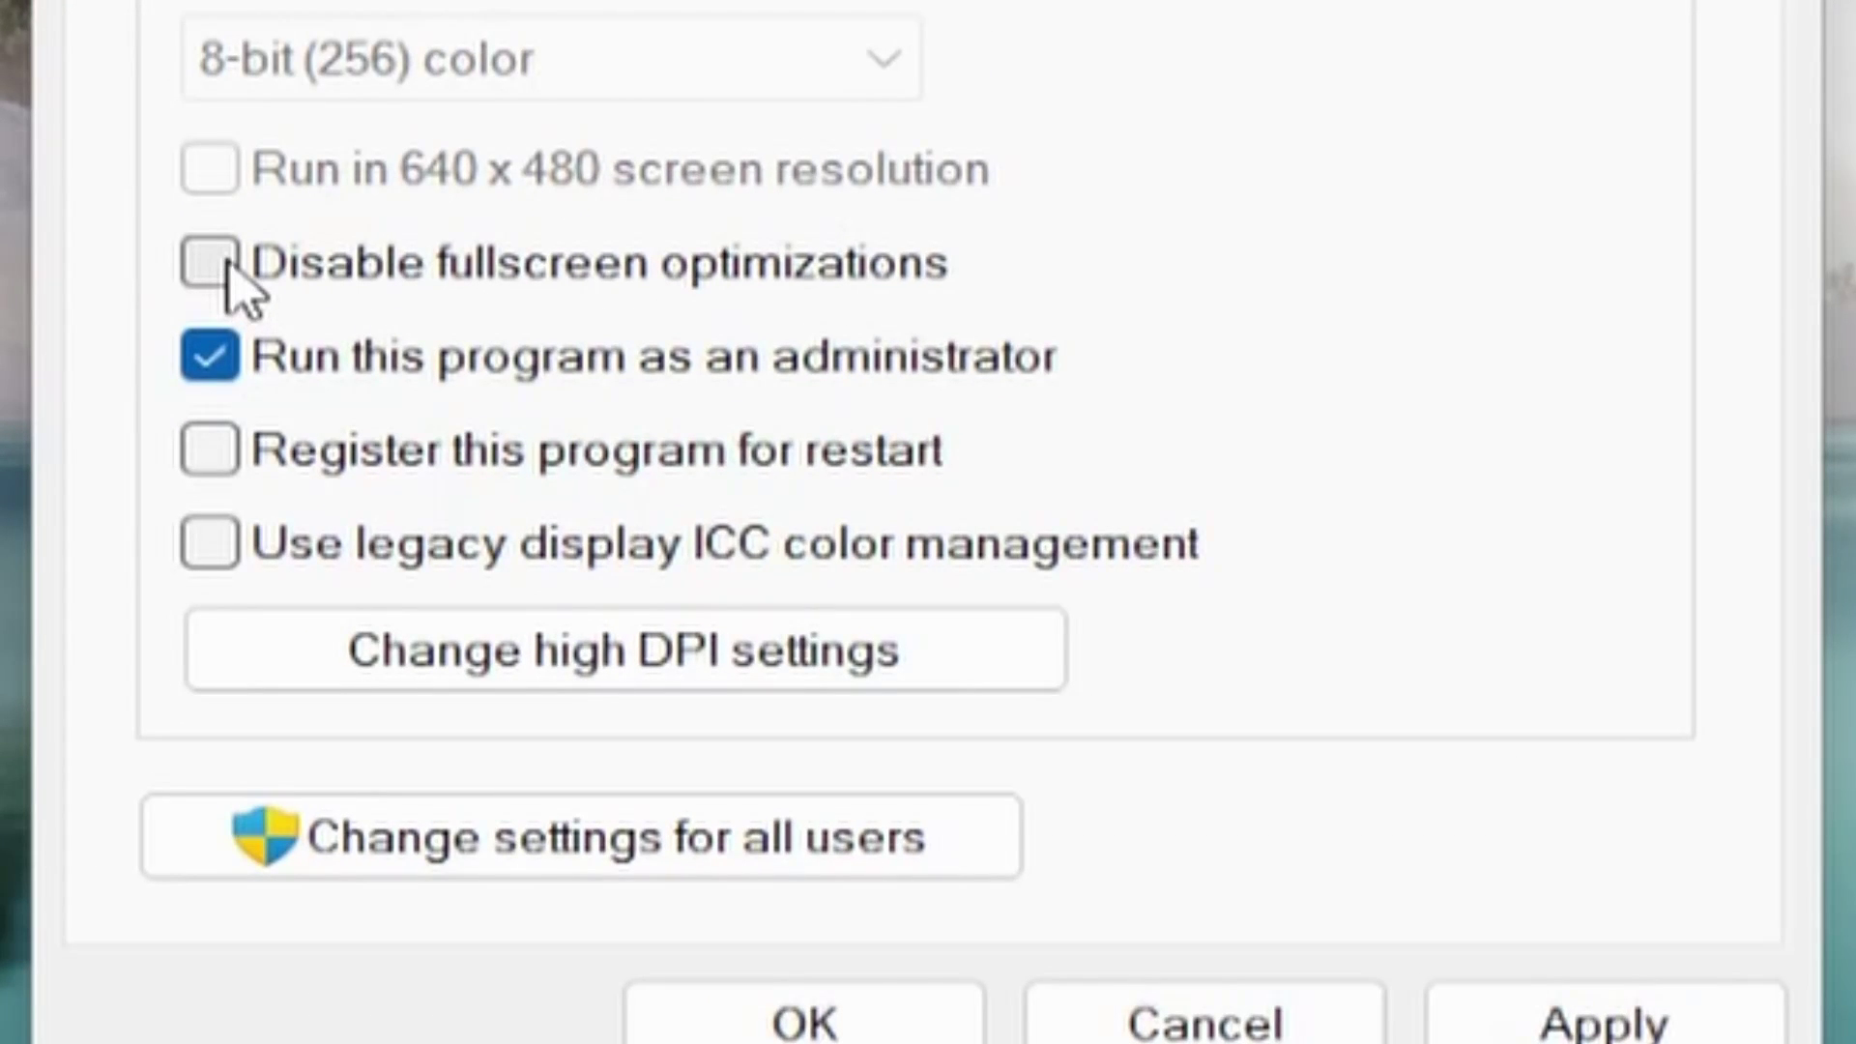
pyautogui.click(229, 276)
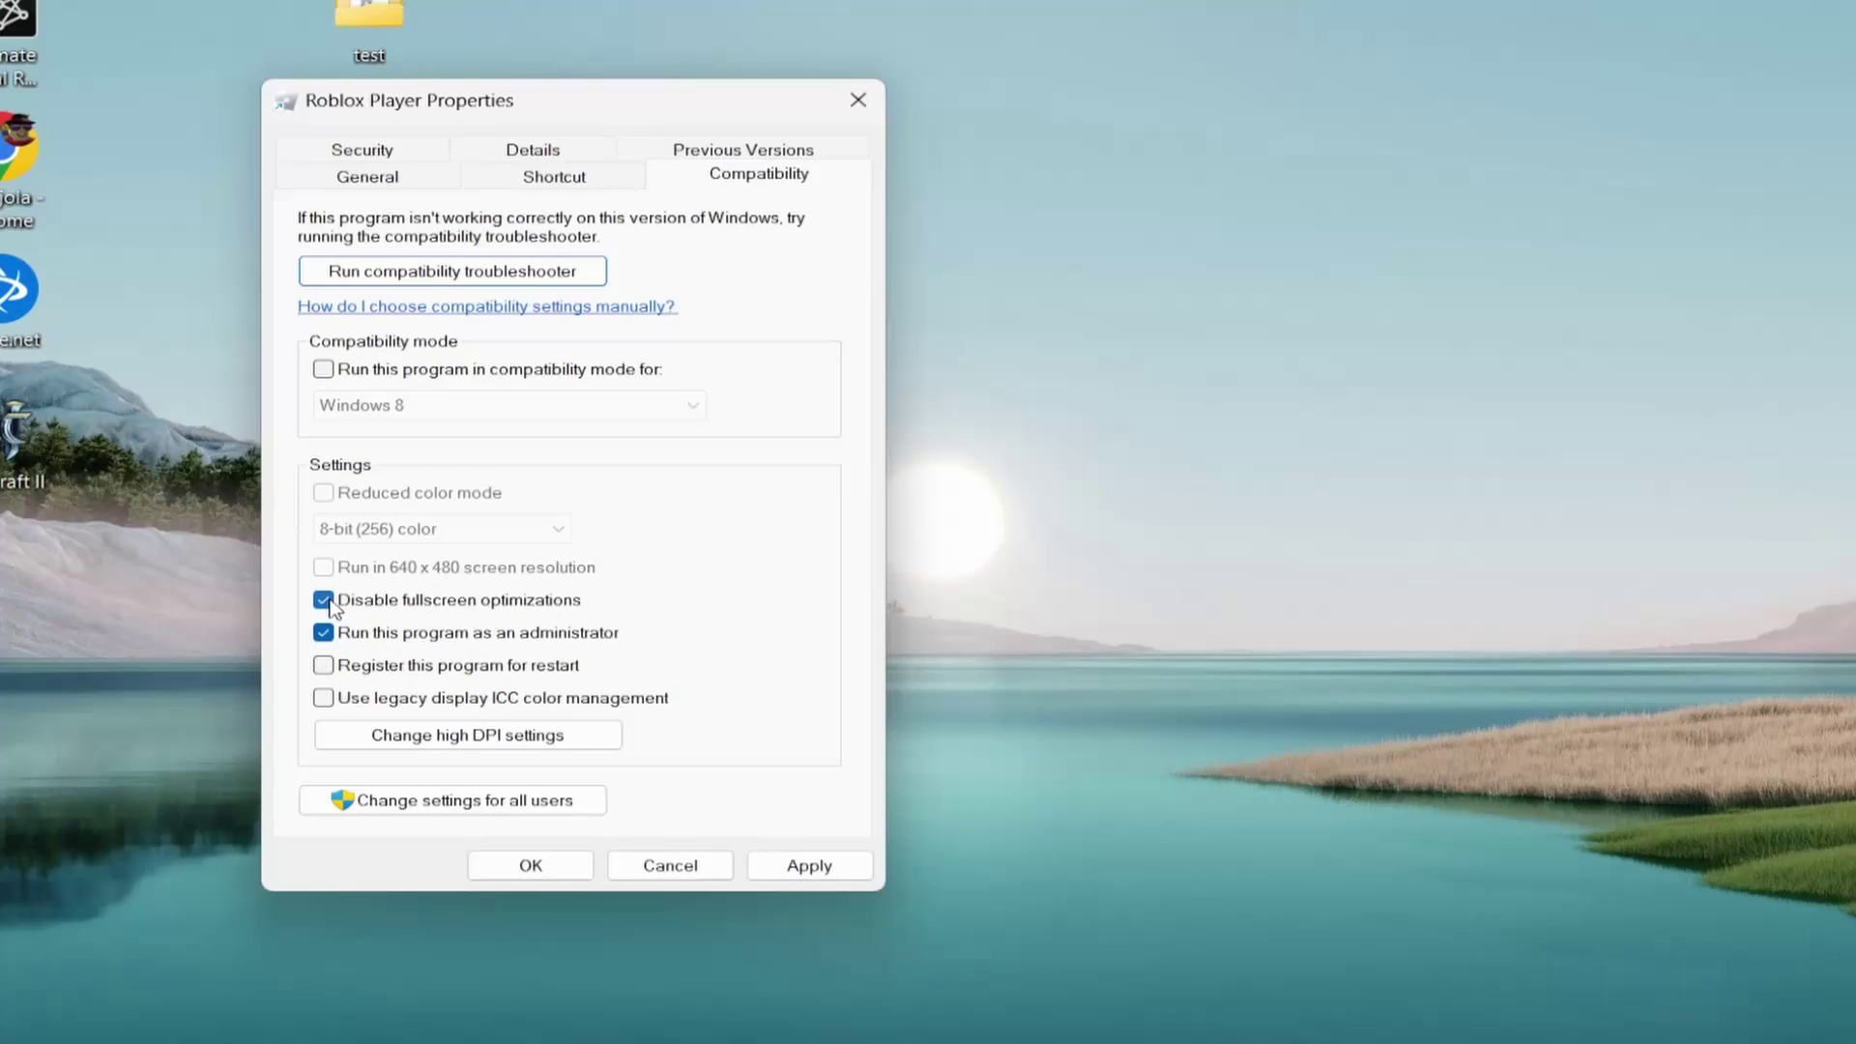
pyautogui.click(796, 866)
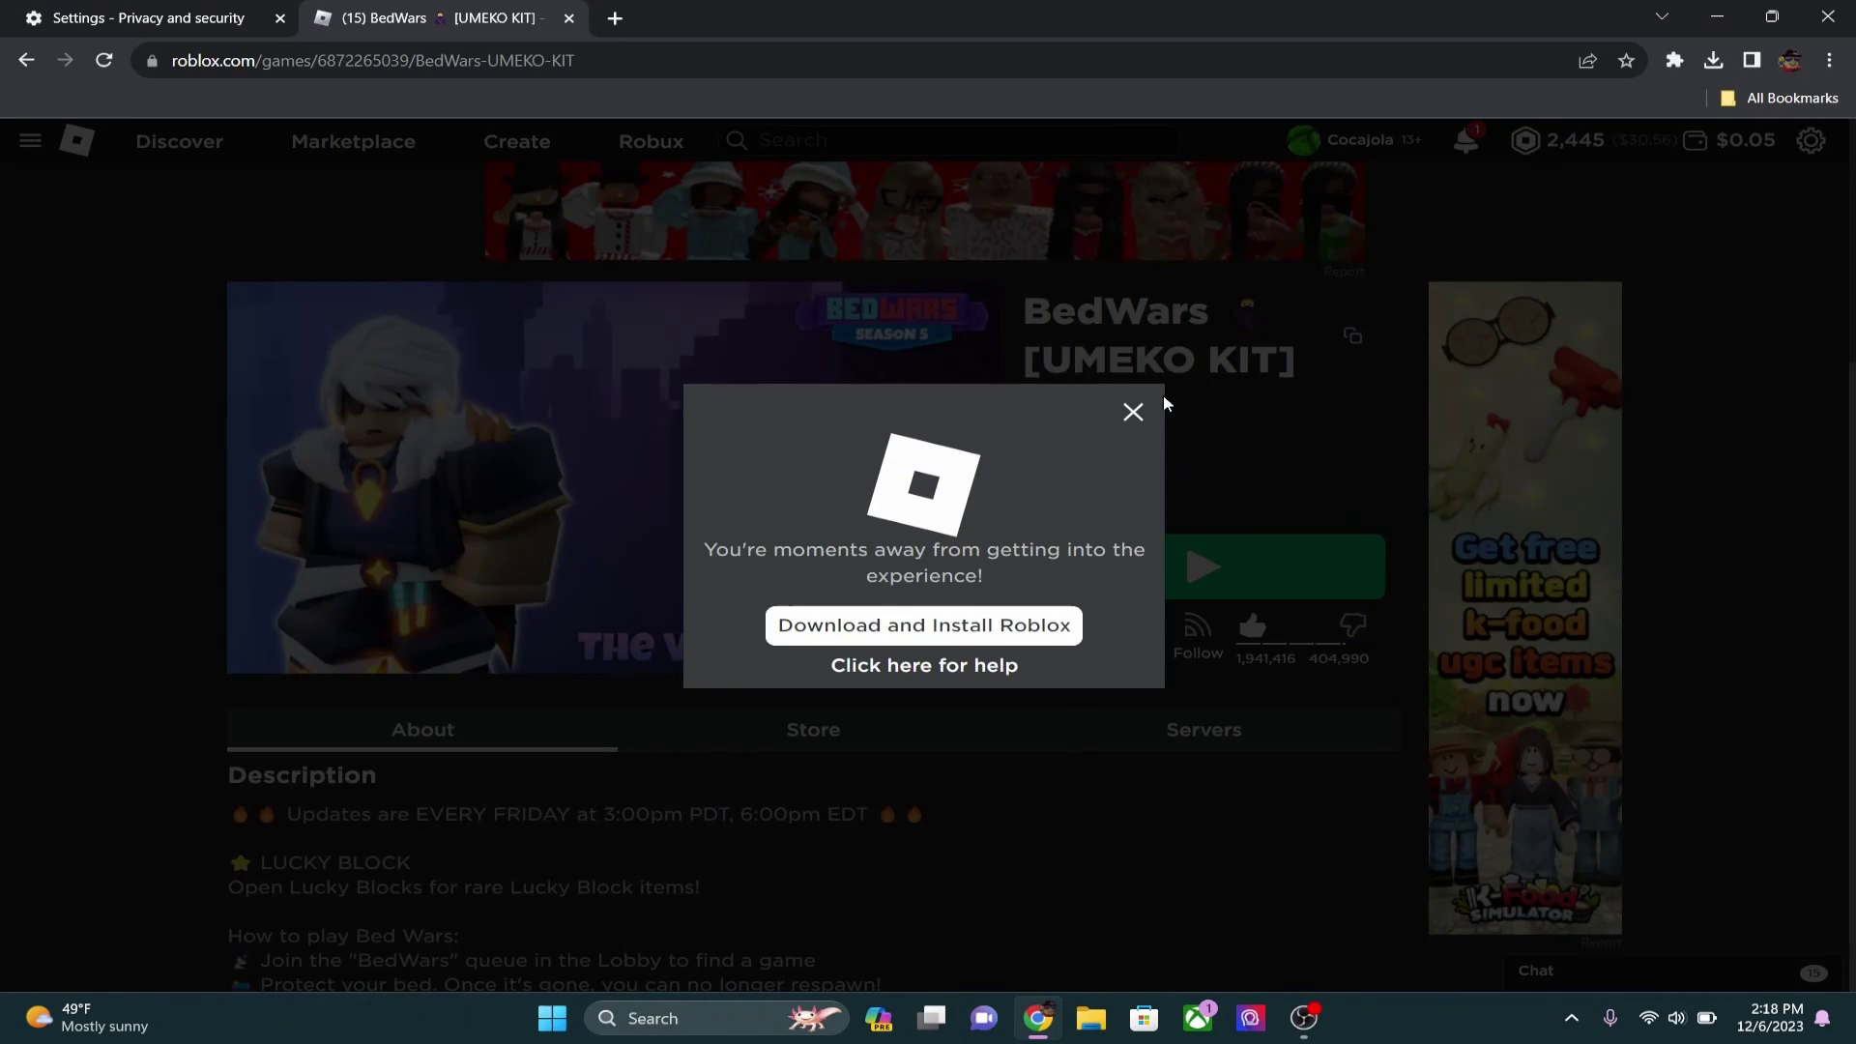
# Step: Dismiss the install prompt, relaunch BedWars with Play, and close the Download and Install dialog
pyautogui.click(1135, 410)
pyautogui.click(1095, 551)
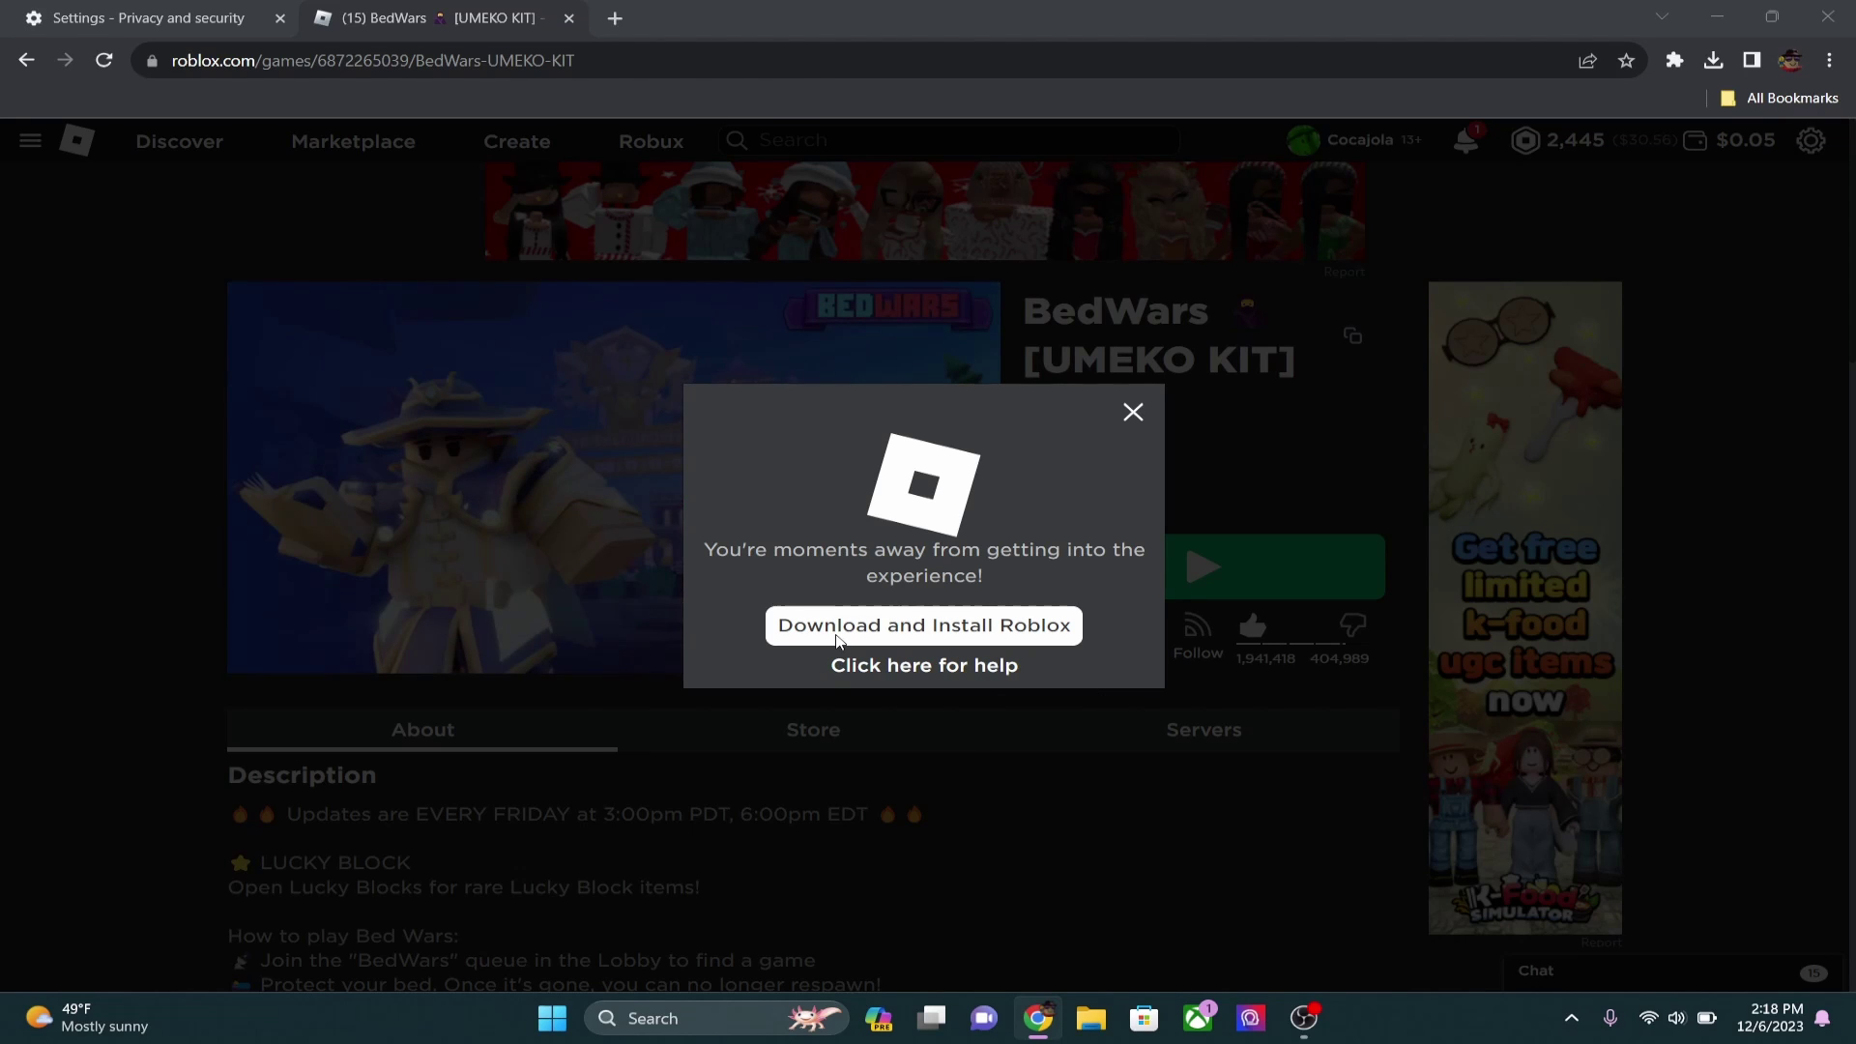
pyautogui.click(1135, 414)
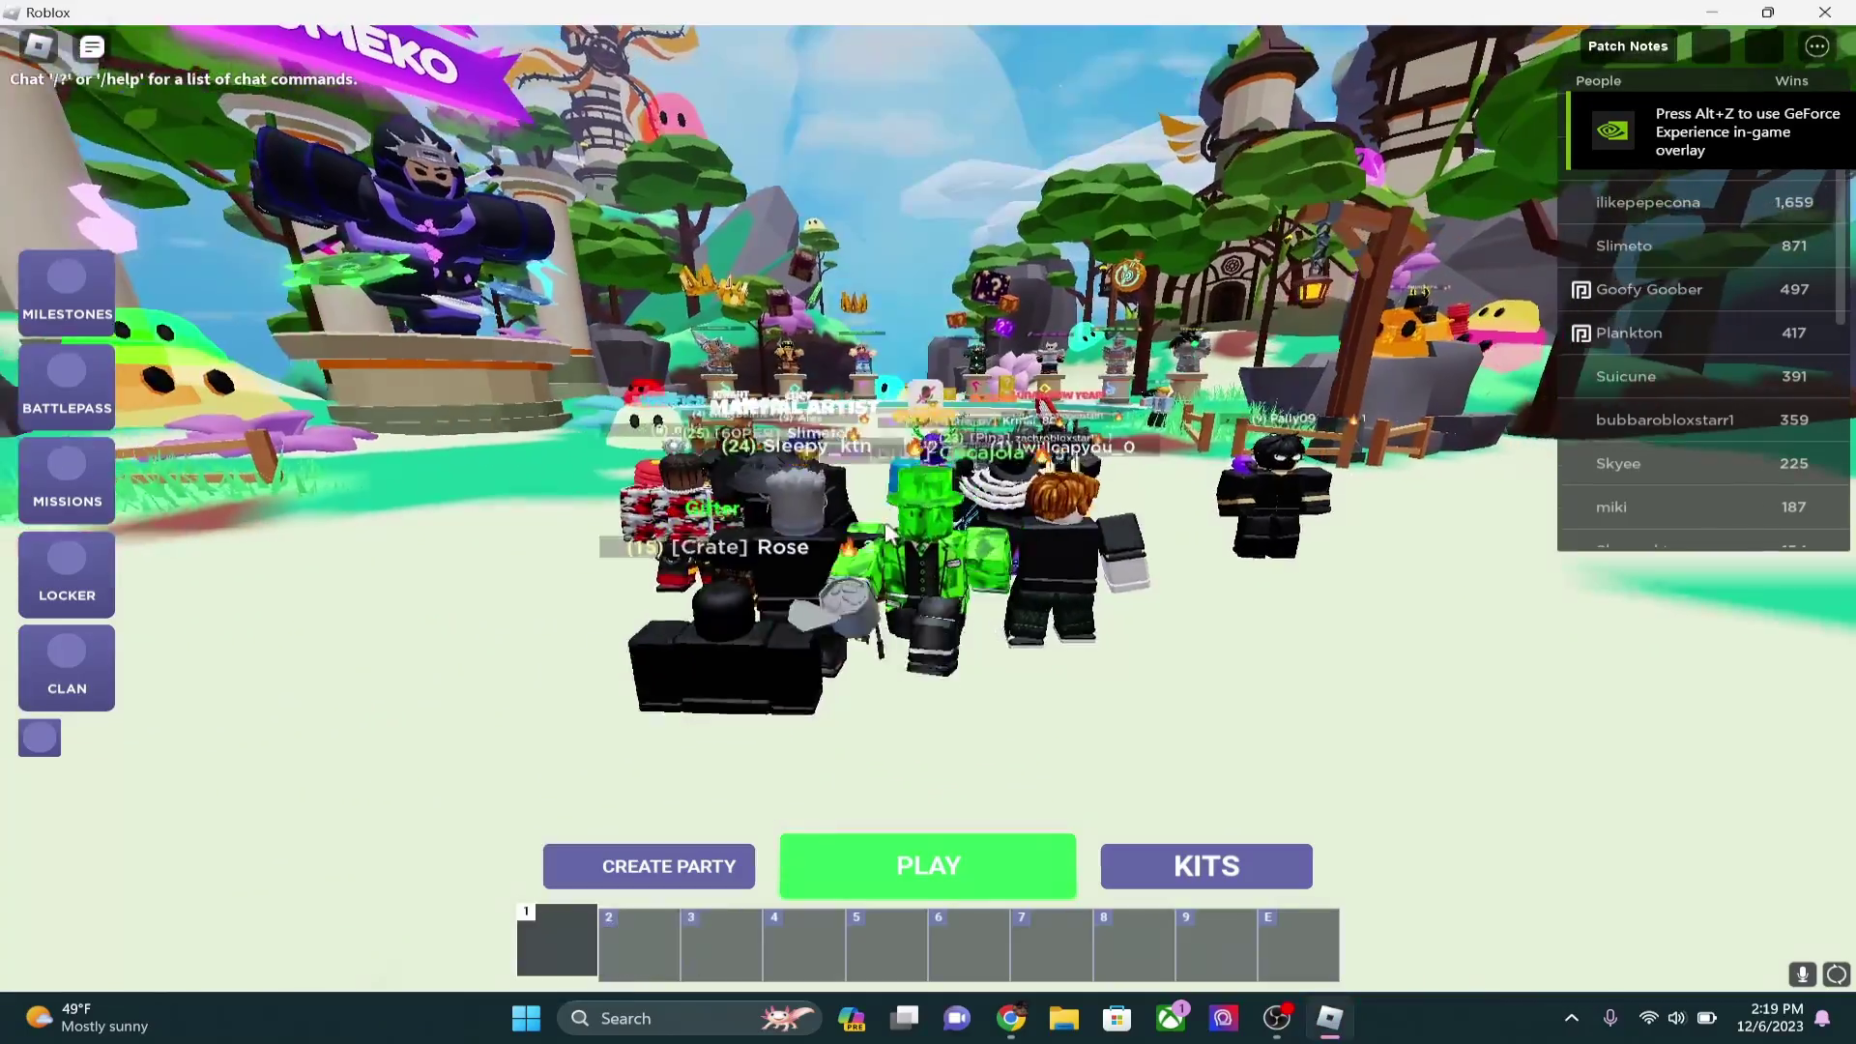
# Step: Walk the avatar with WASD past the pedestals and fence to the cyan ghost
pyautogui.press('w')
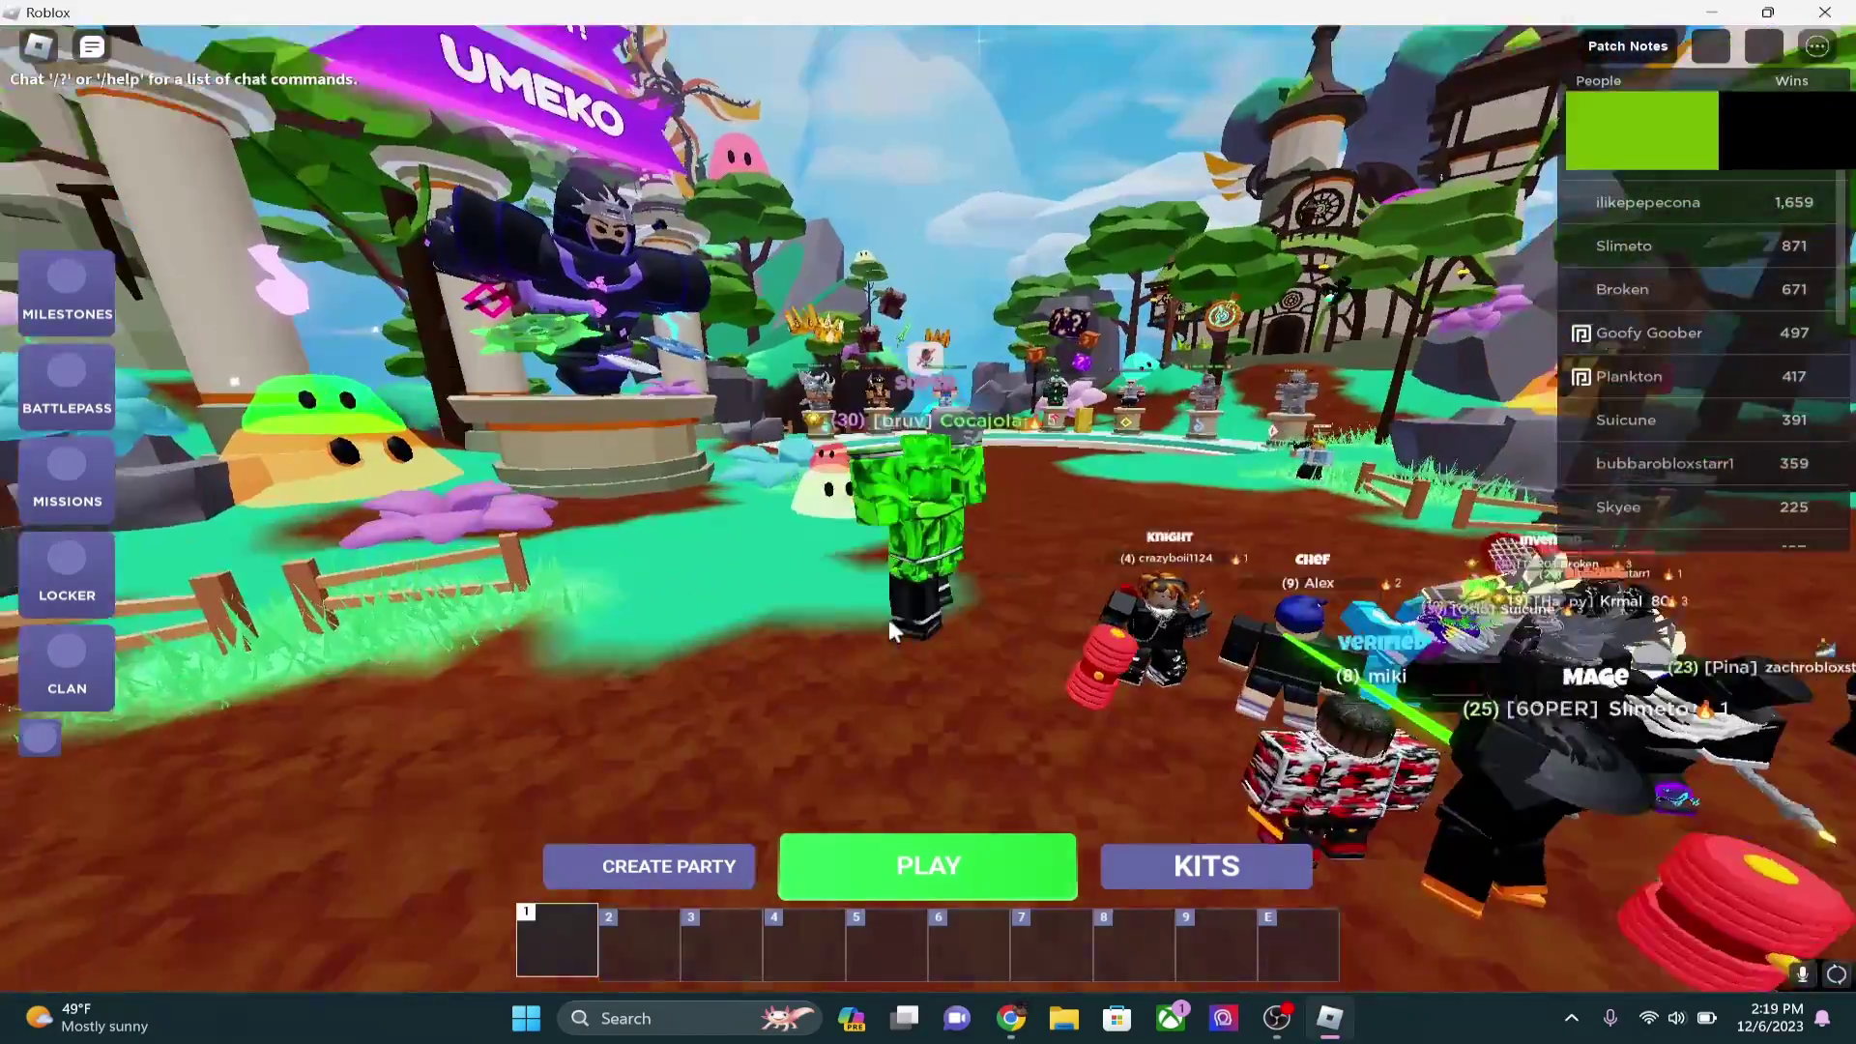
pyautogui.press('s')
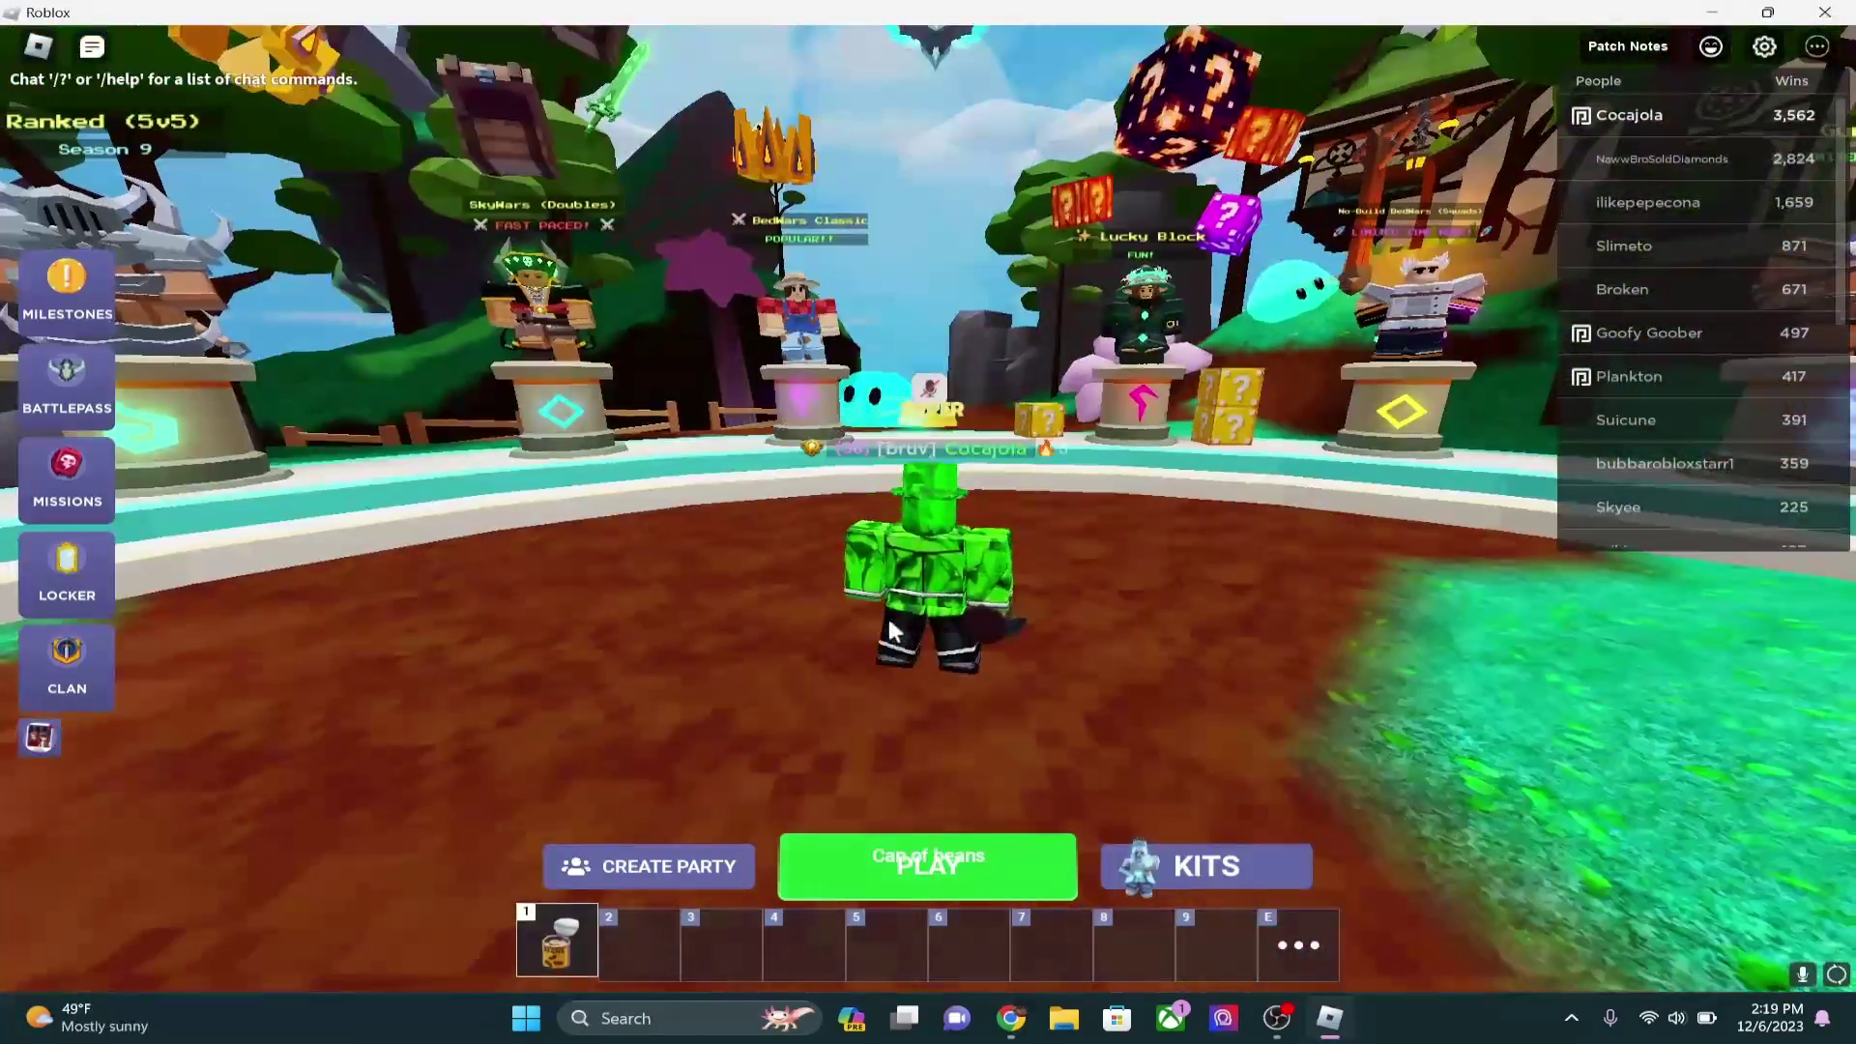
pyautogui.press('a')
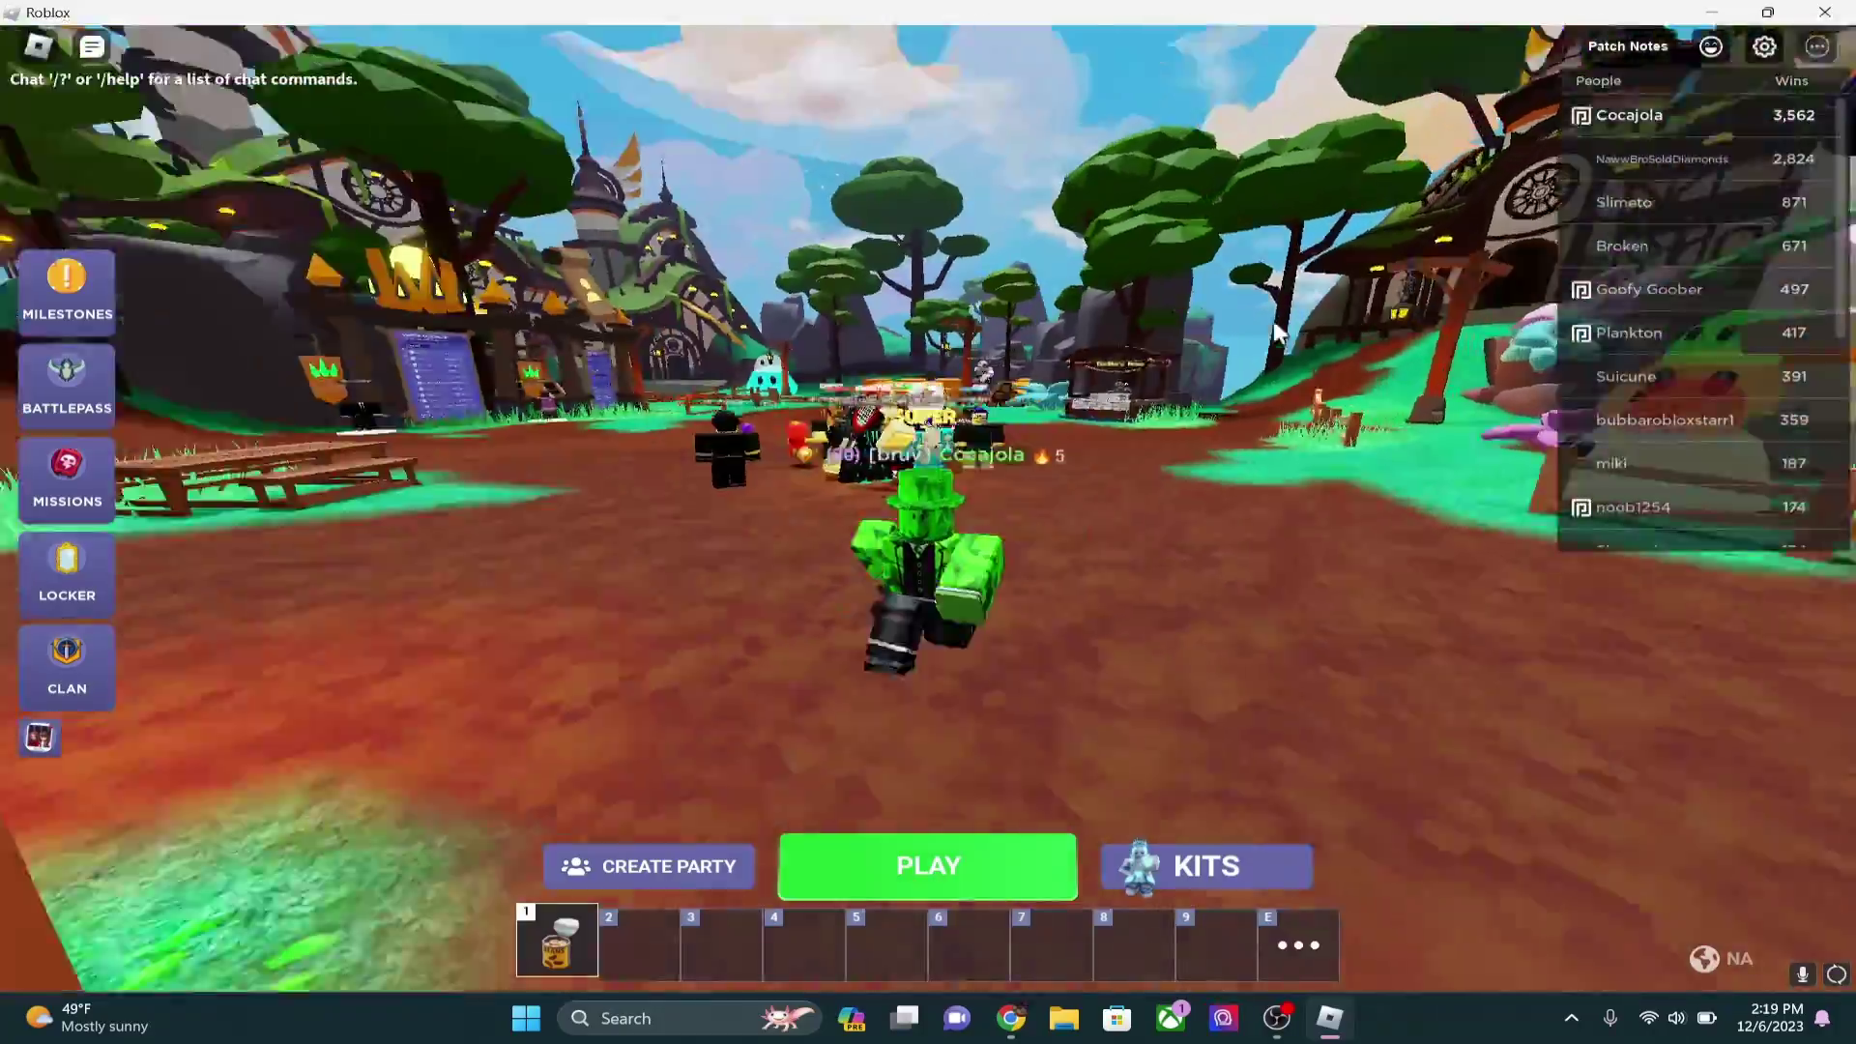
pyautogui.press('a')
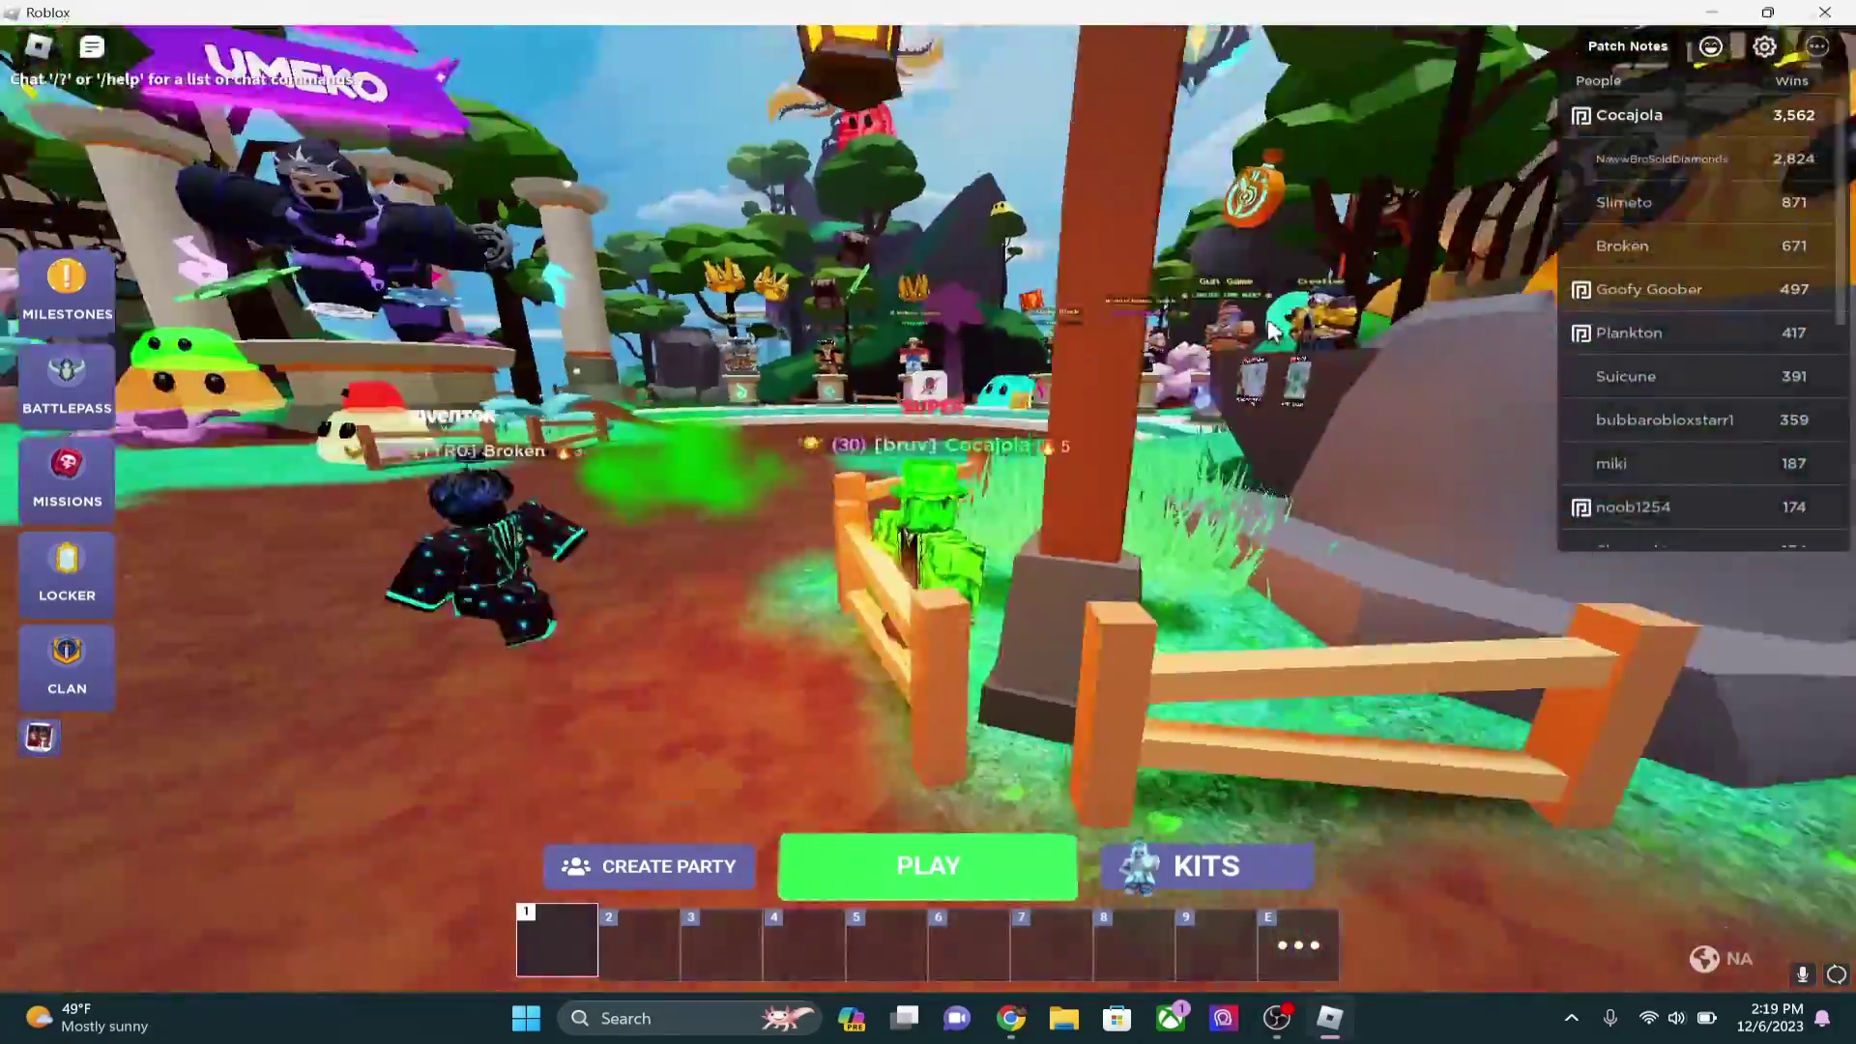
pyautogui.press('s')
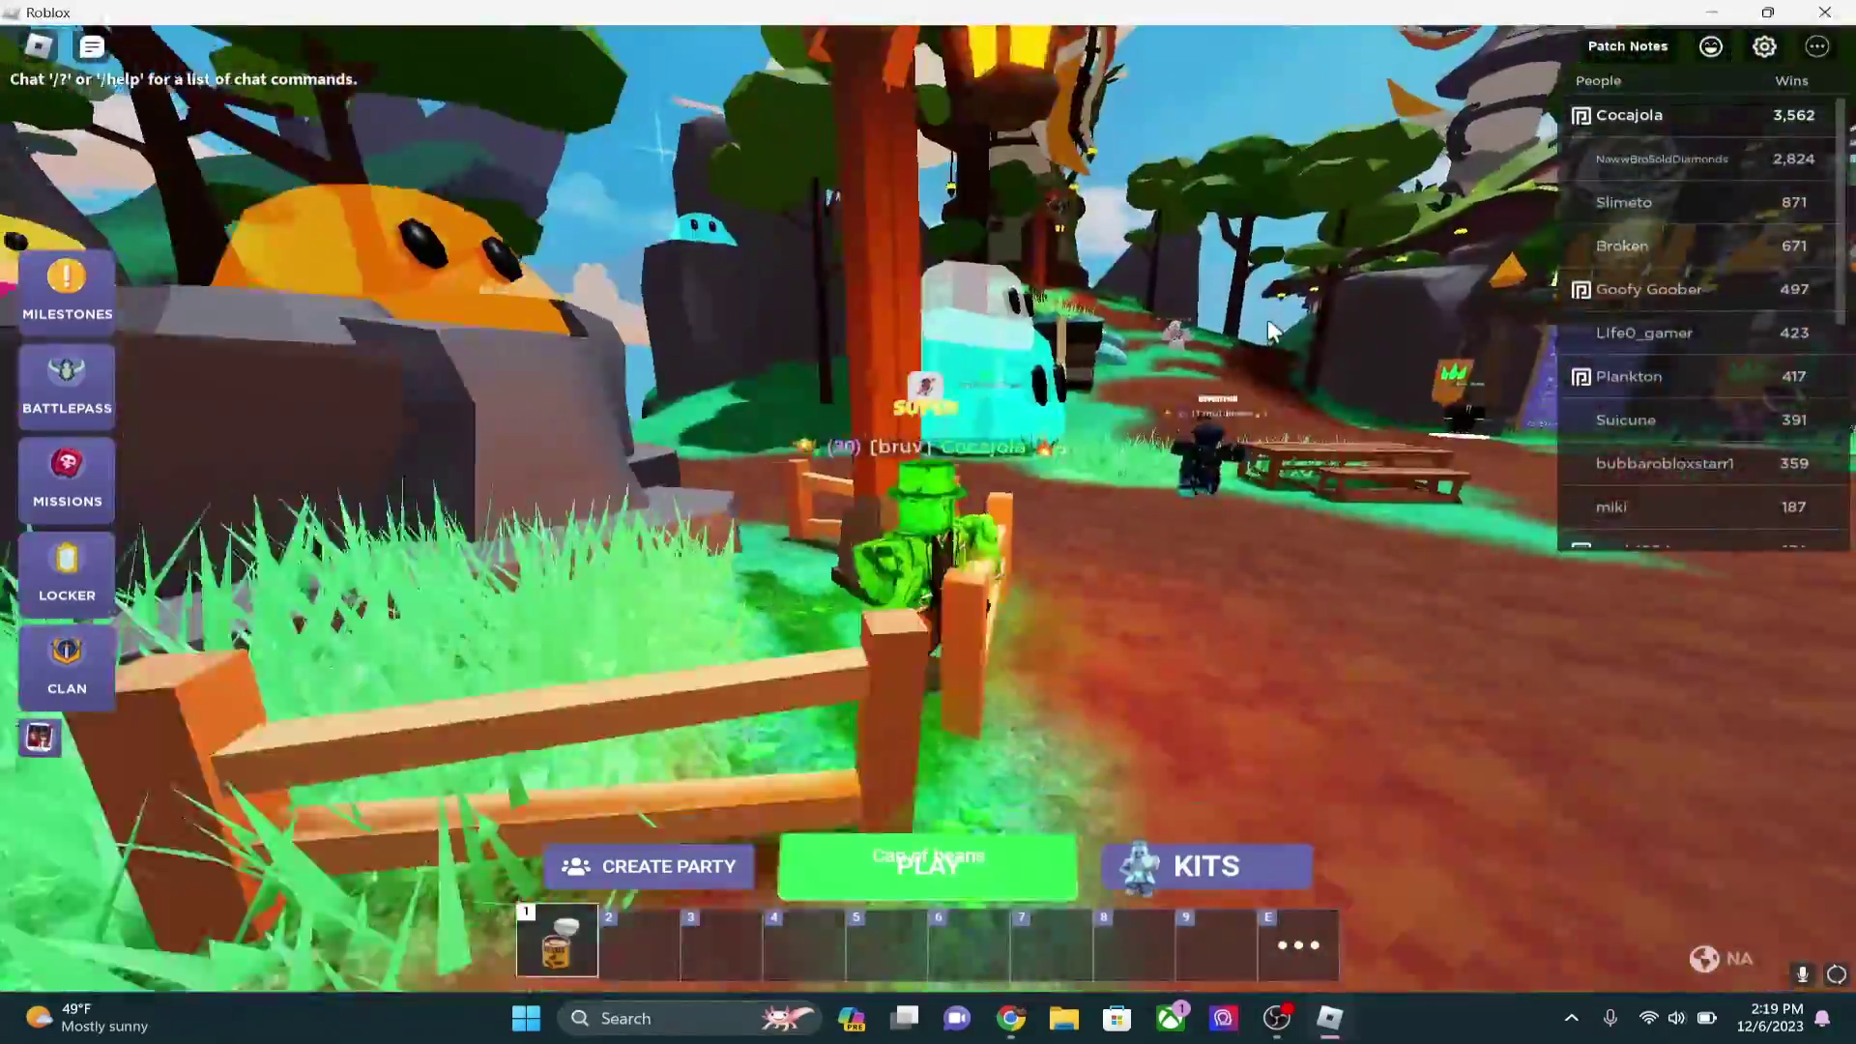
pyautogui.press('d')
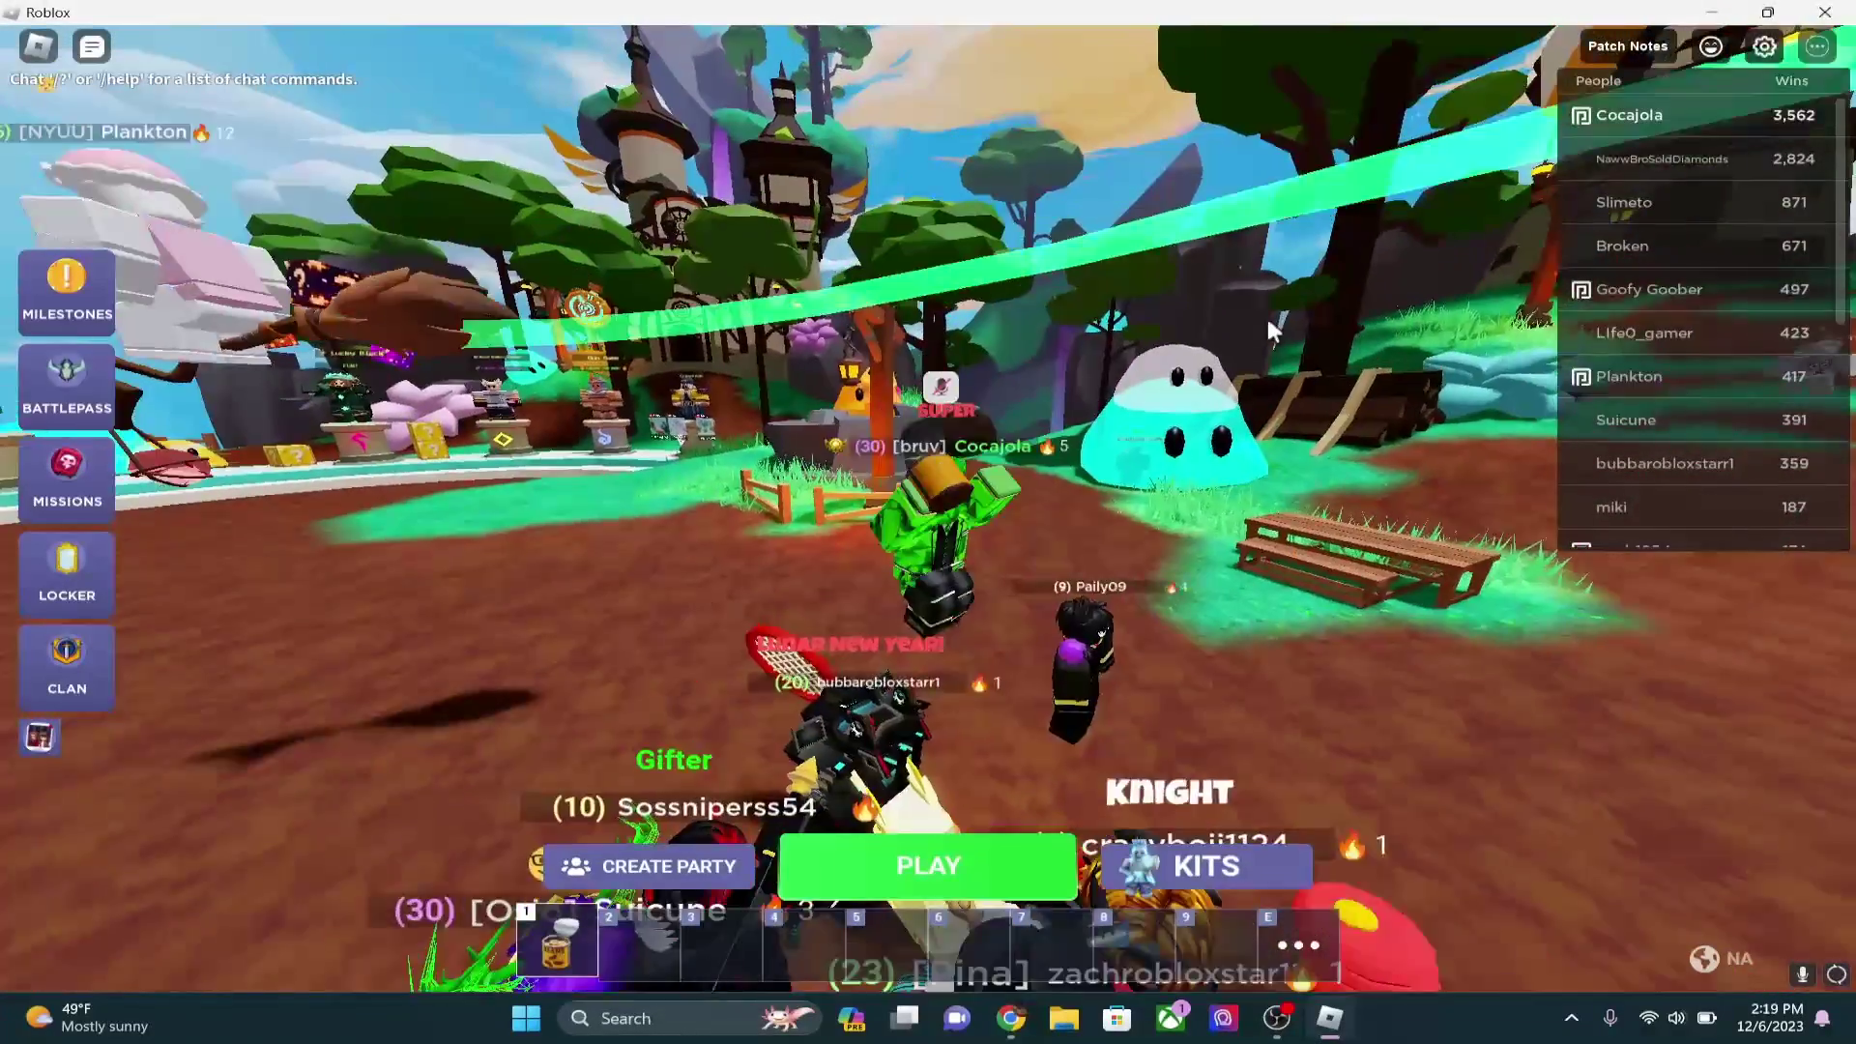
pyautogui.press('s')
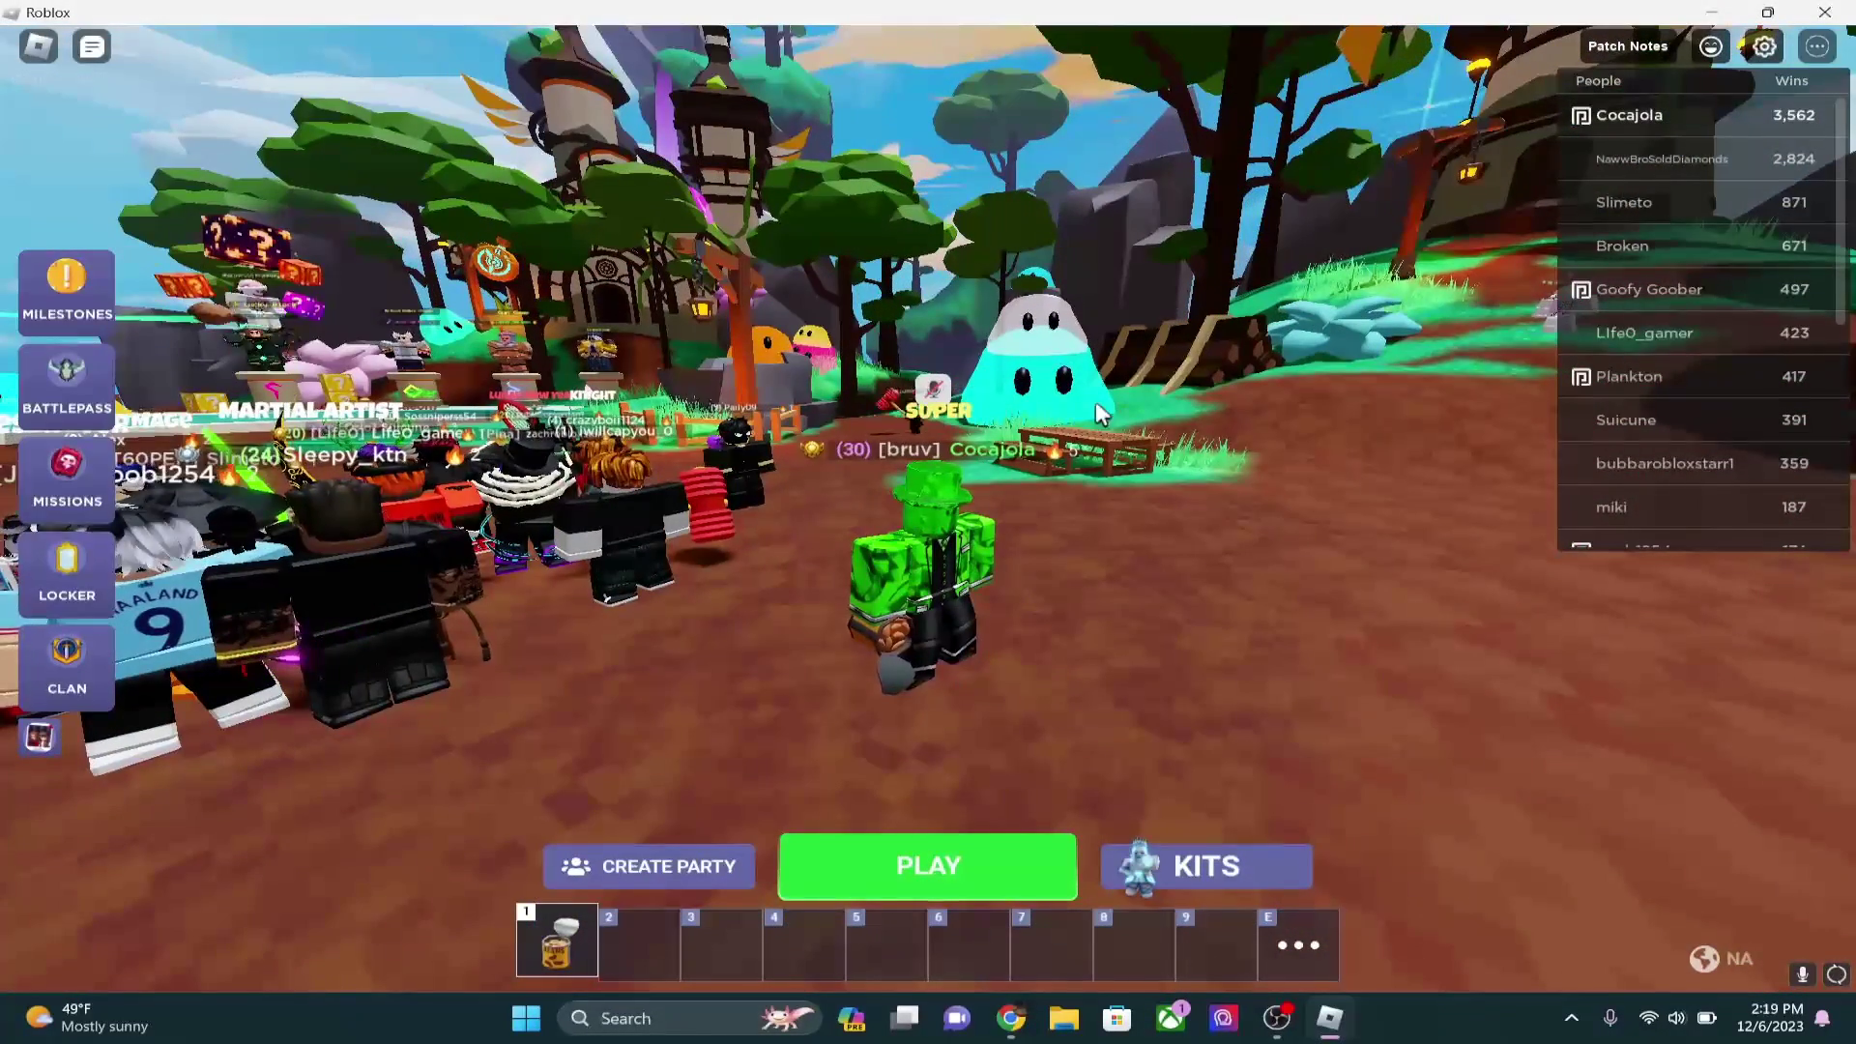
pyautogui.press('d')
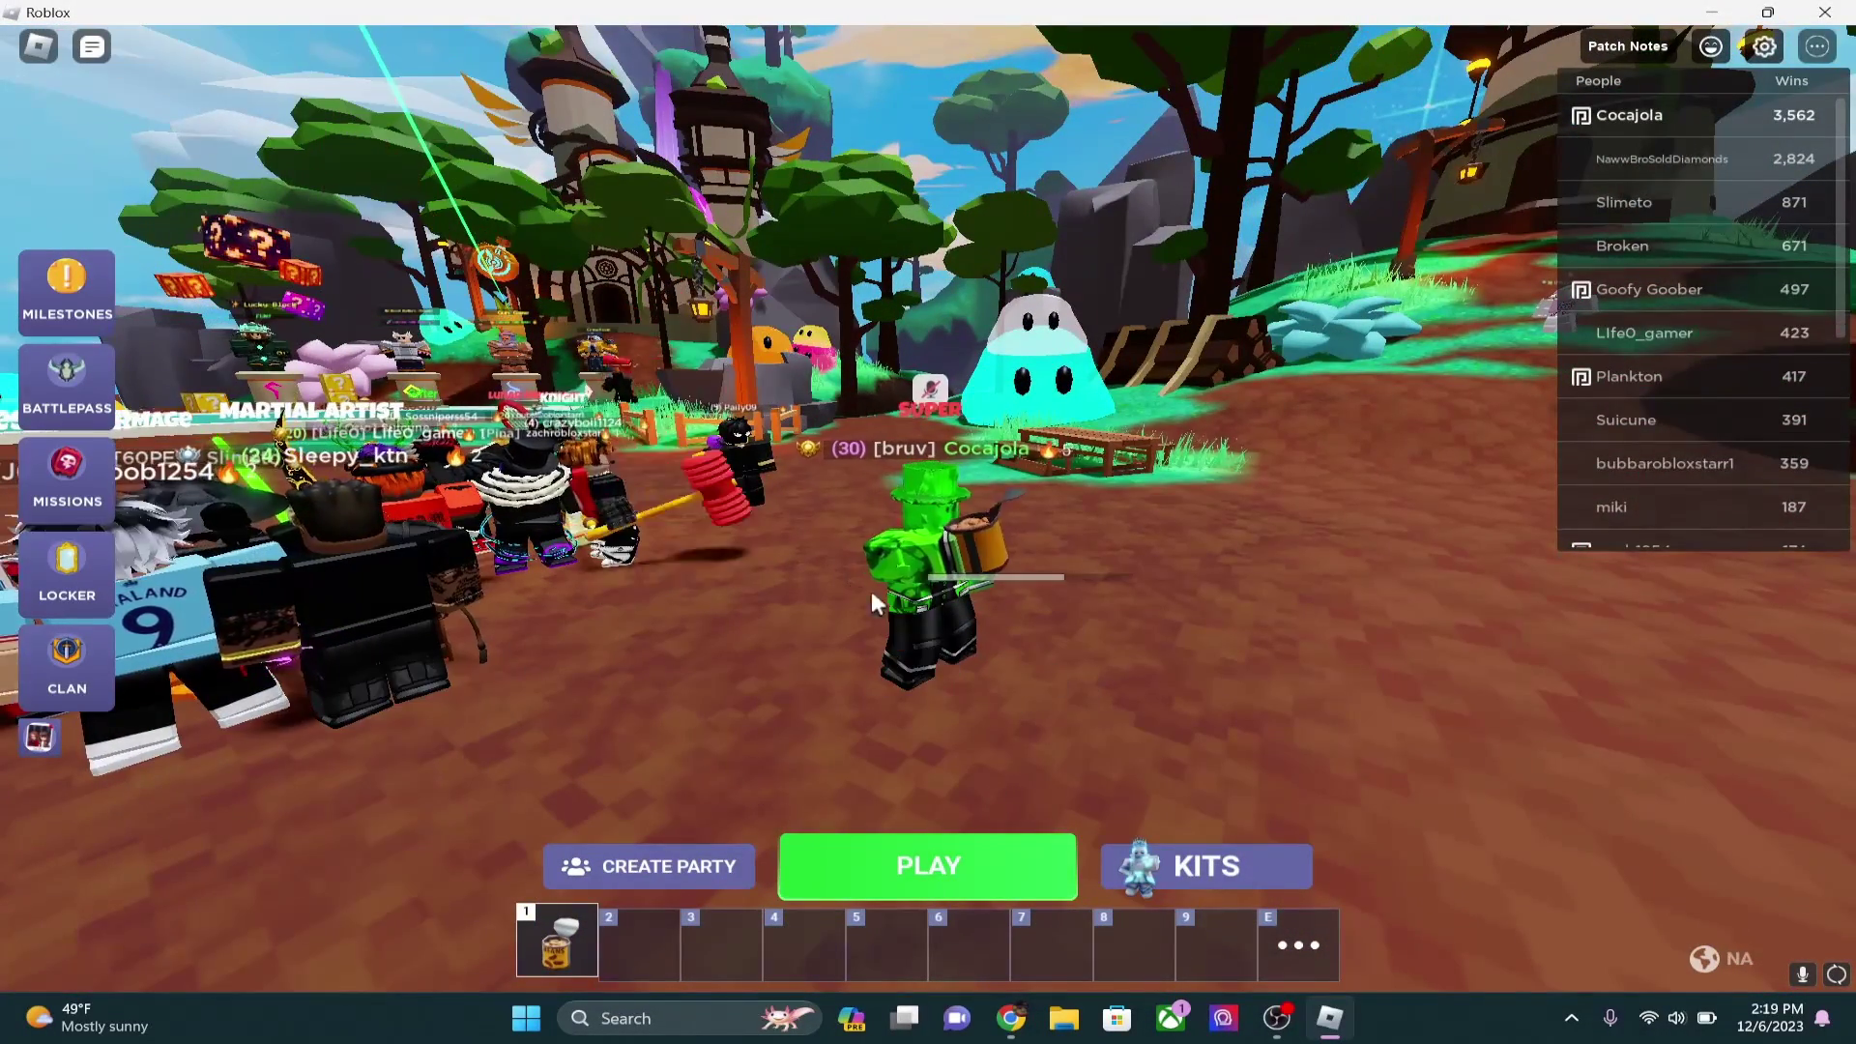